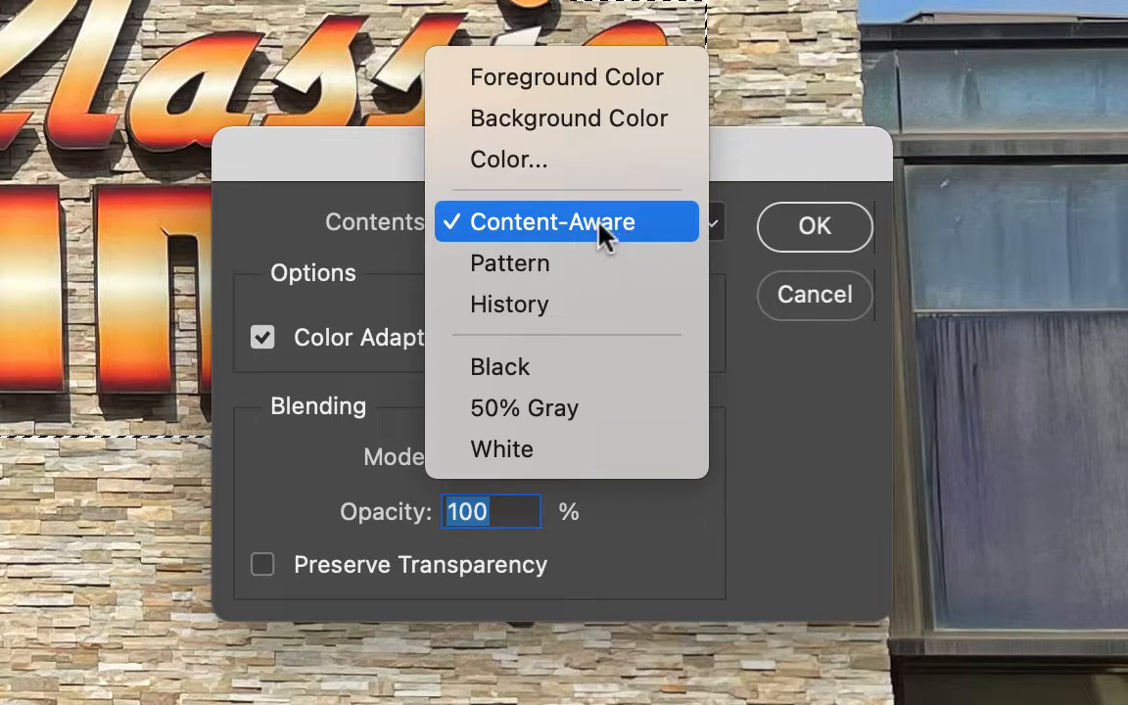
Try filling the selected diner sign area with the foreground color at 100% opacity, and undo the fill
{"action": "left_click", "coordinate": [627, 82]}
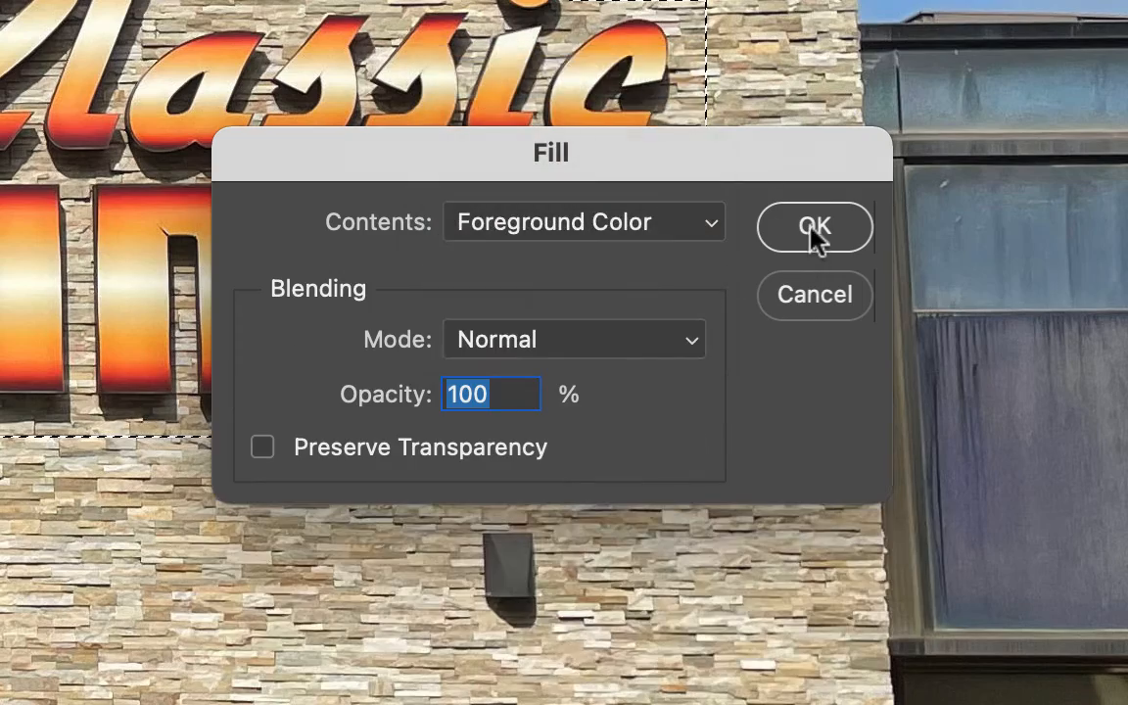
{"action": "left_click", "coordinate": [812, 235]}
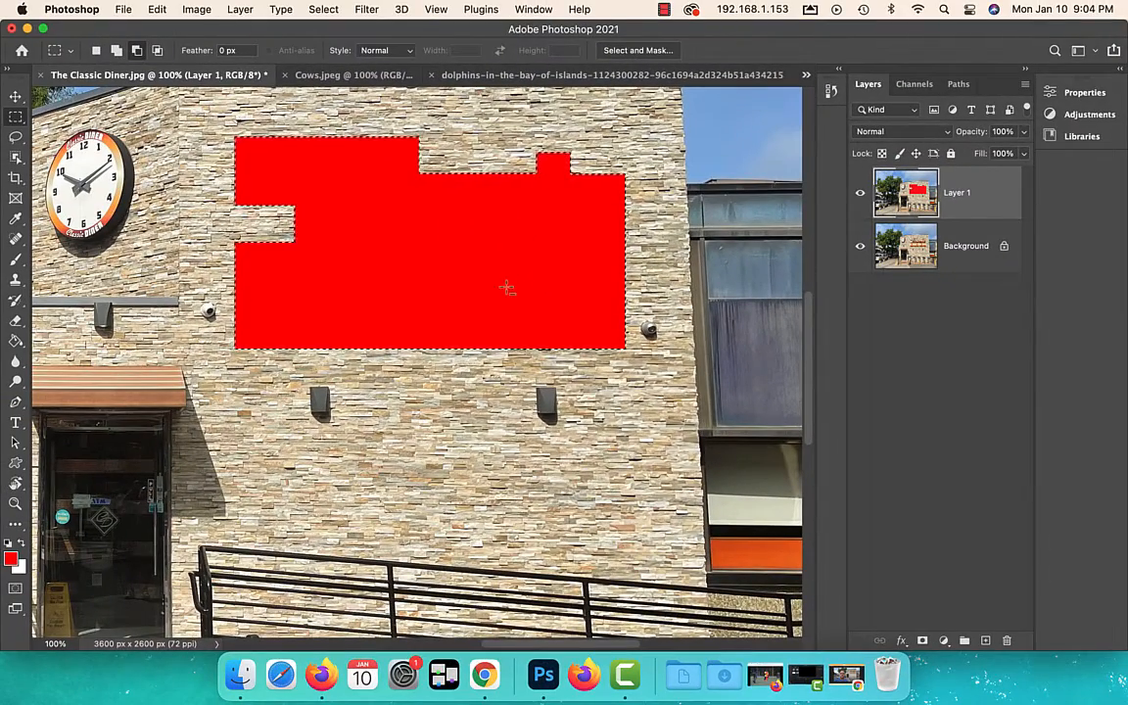
{"action": "key", "text": "super+z"}
Fill the selected diner sign area on the stone wall with Content-Aware contents and clear the selection
{"action": "right_click", "coordinate": [454, 242]}
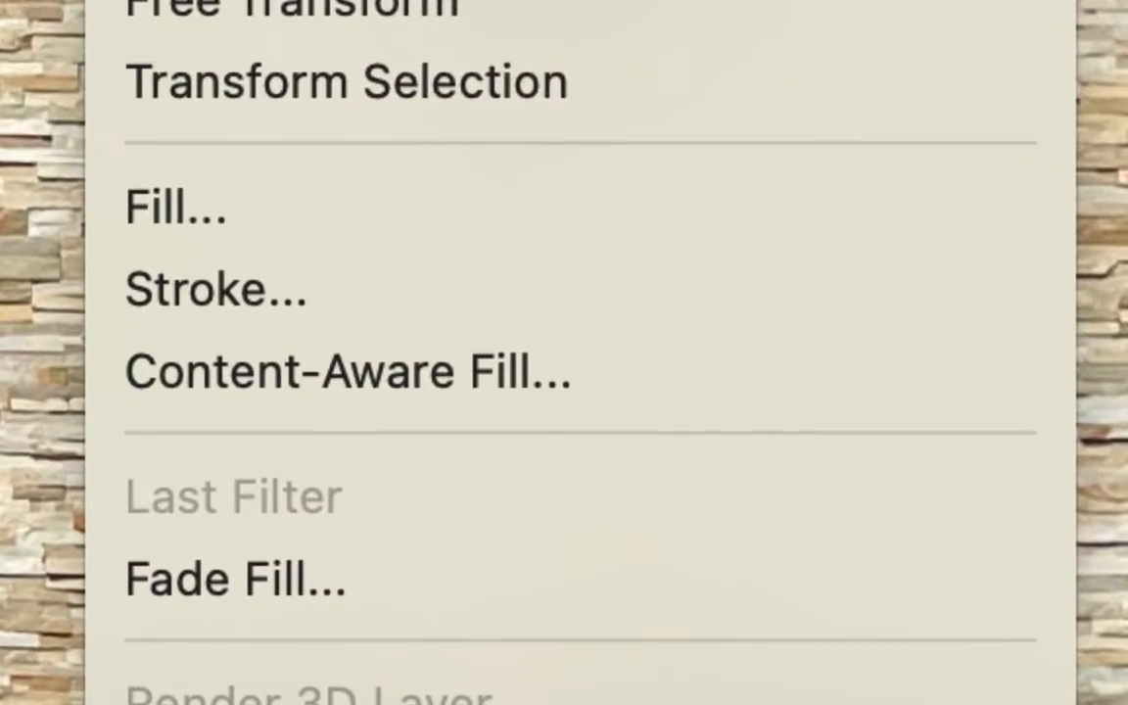
{"action": "left_click", "coordinate": [410, 191]}
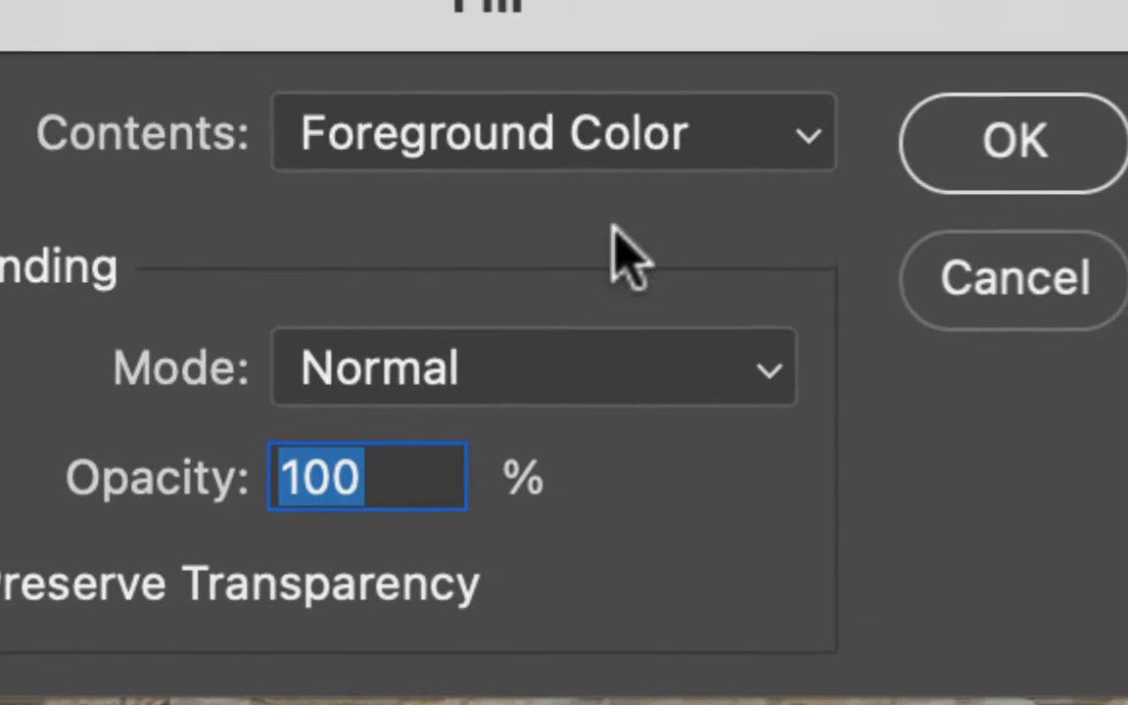
{"action": "left_click", "coordinate": [658, 184]}
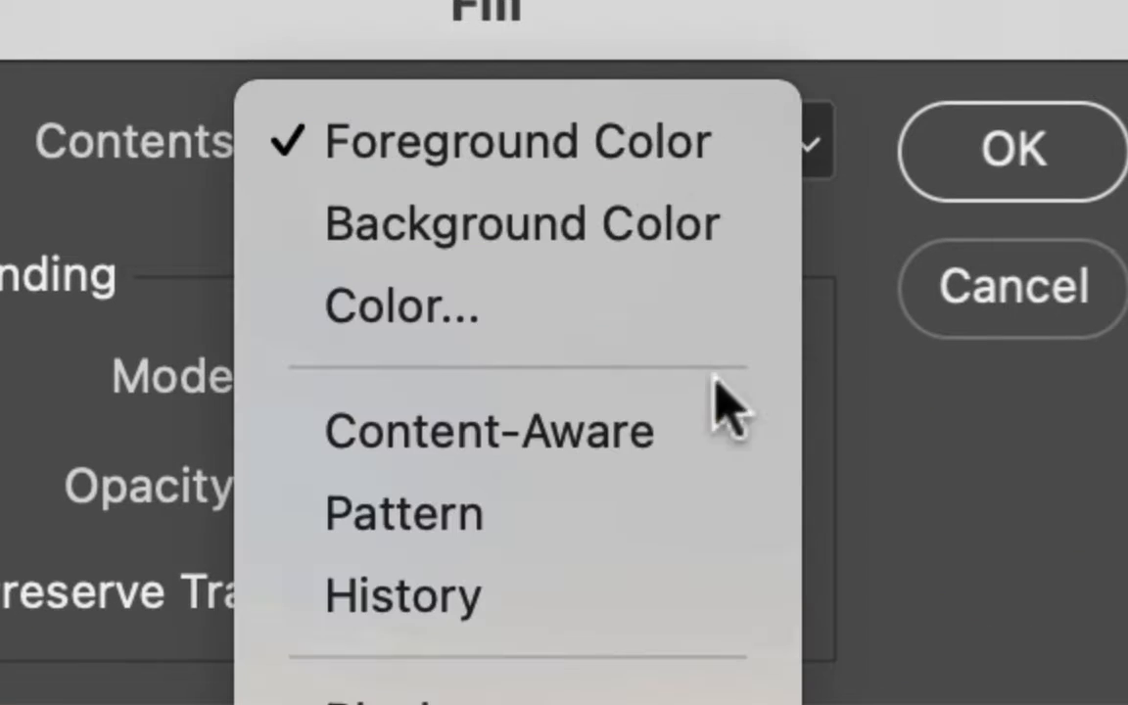
{"action": "left_click", "coordinate": [691, 475]}
{"action": "left_click", "coordinate": [982, 186]}
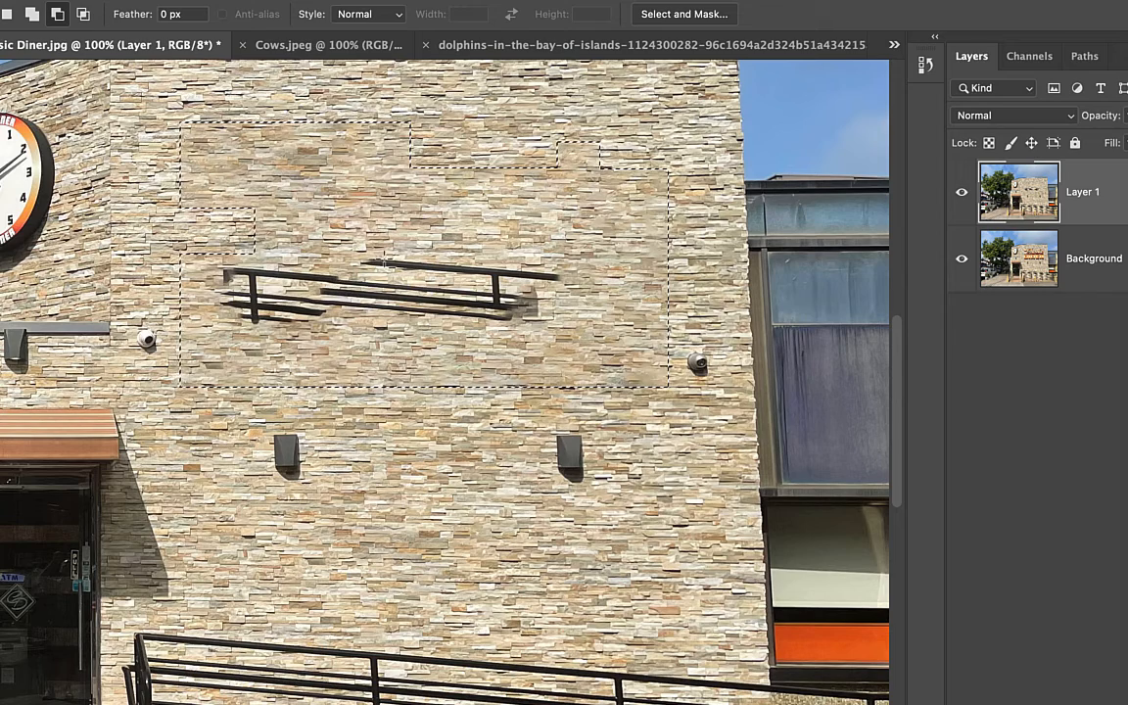
{"action": "left_click_drag", "start_coordinate": [363, 656], "coordinate": [338, 563]}
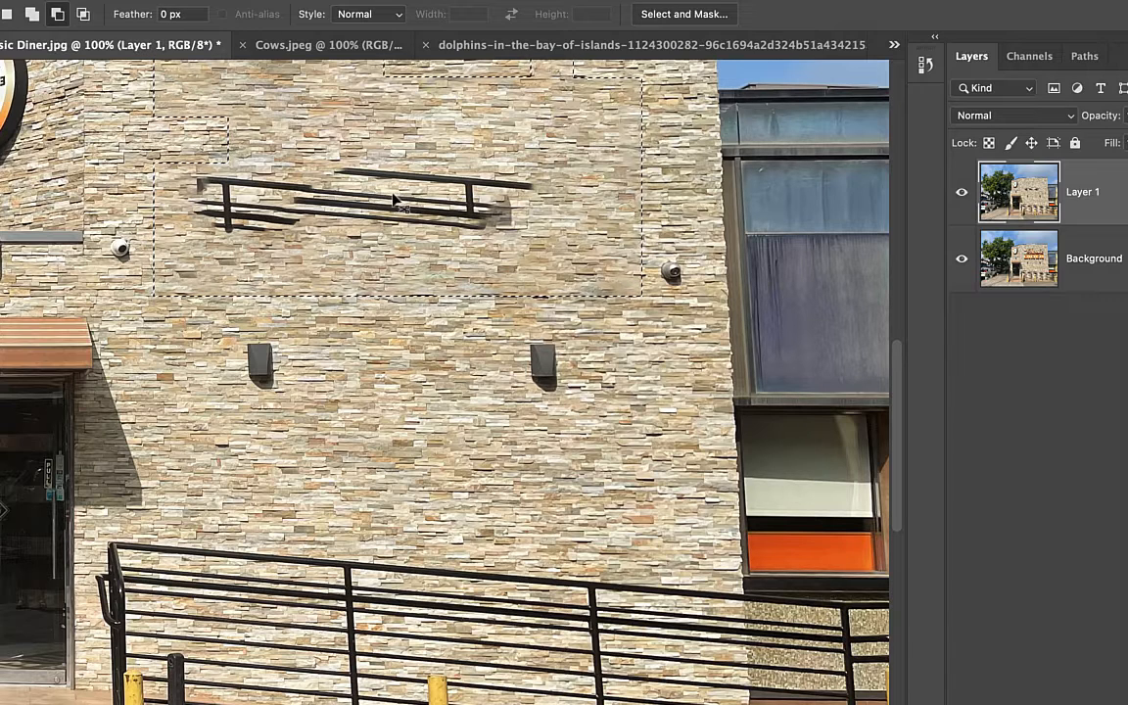
{"action": "key", "text": "ctrl+d"}
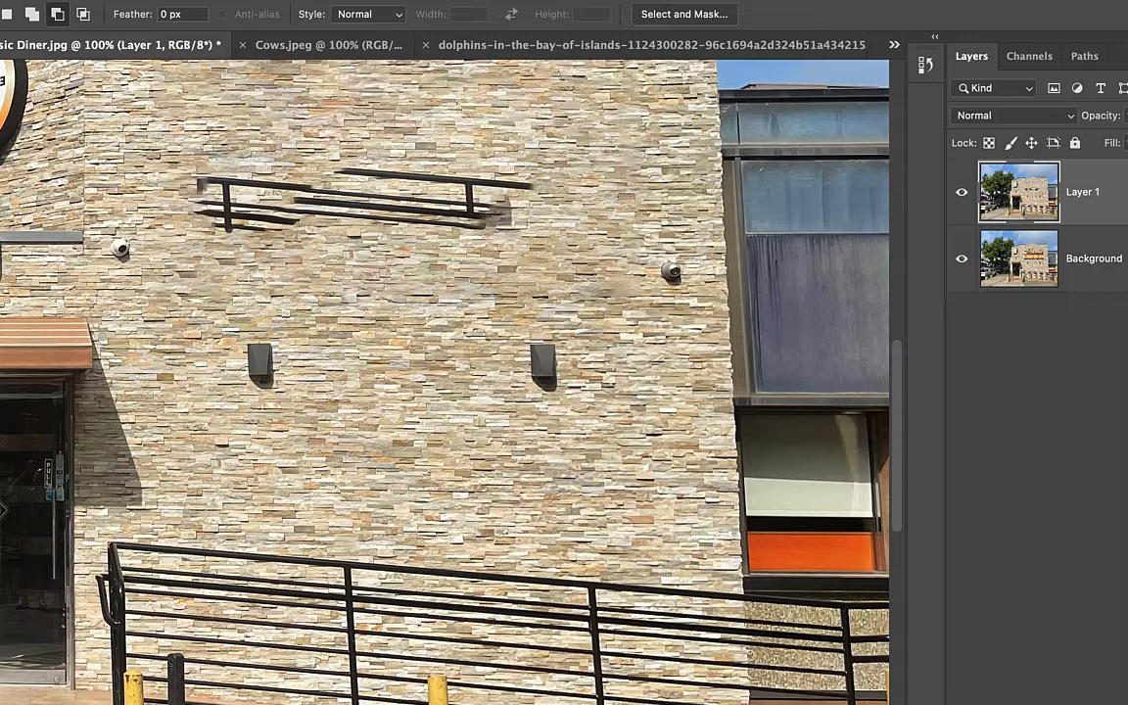
Remove the stray railing fragments from the upper wall with a rectangular selection and a Content-Aware fill, and deselect
{"action": "left_click_drag", "start_coordinate": [223, 154], "coordinate": [534, 253]}
{"action": "right_click", "coordinate": [472, 208]}
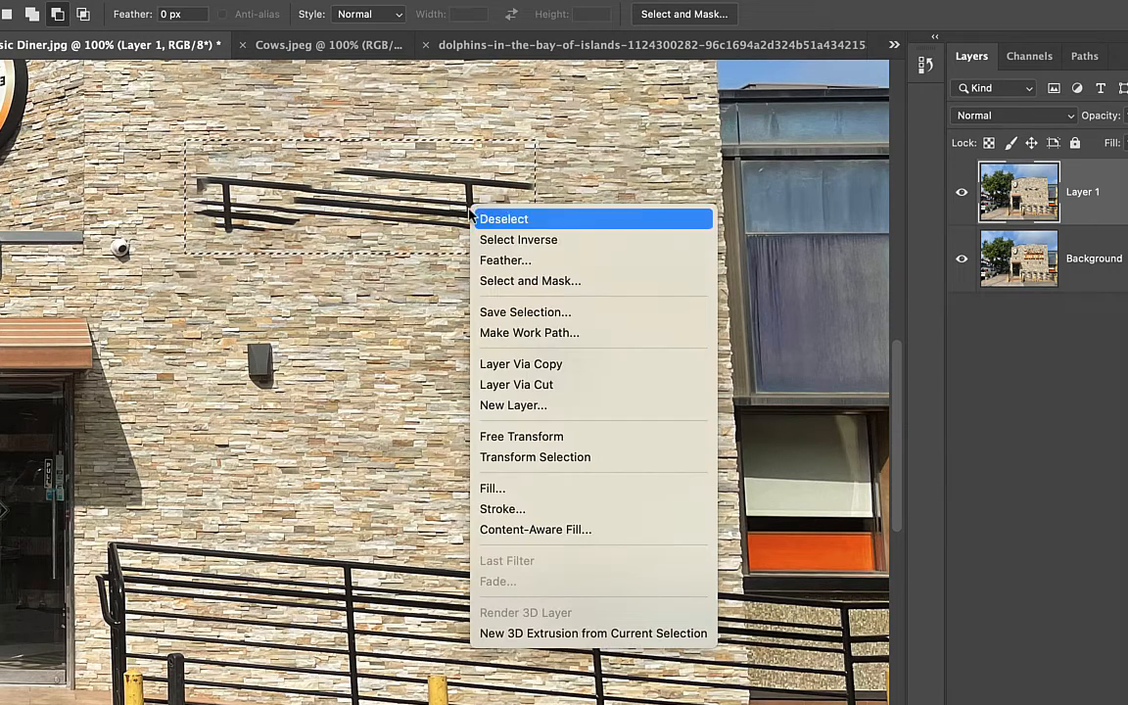
{"action": "left_click", "coordinate": [546, 488]}
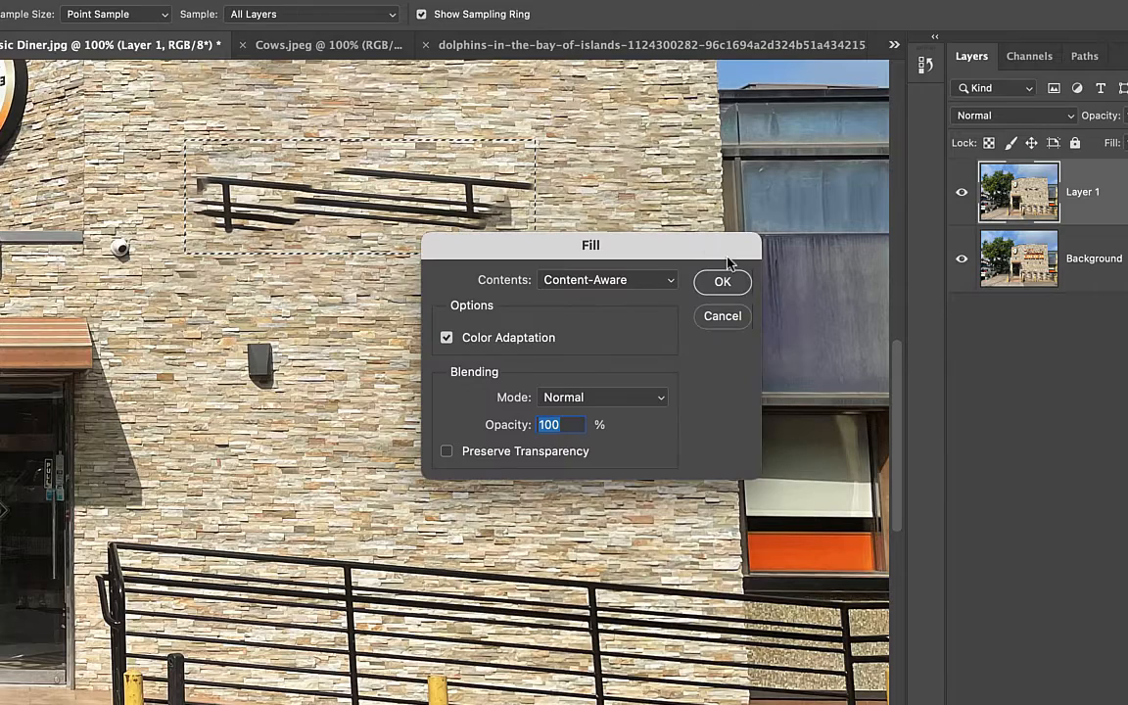
{"action": "left_click", "coordinate": [723, 282]}
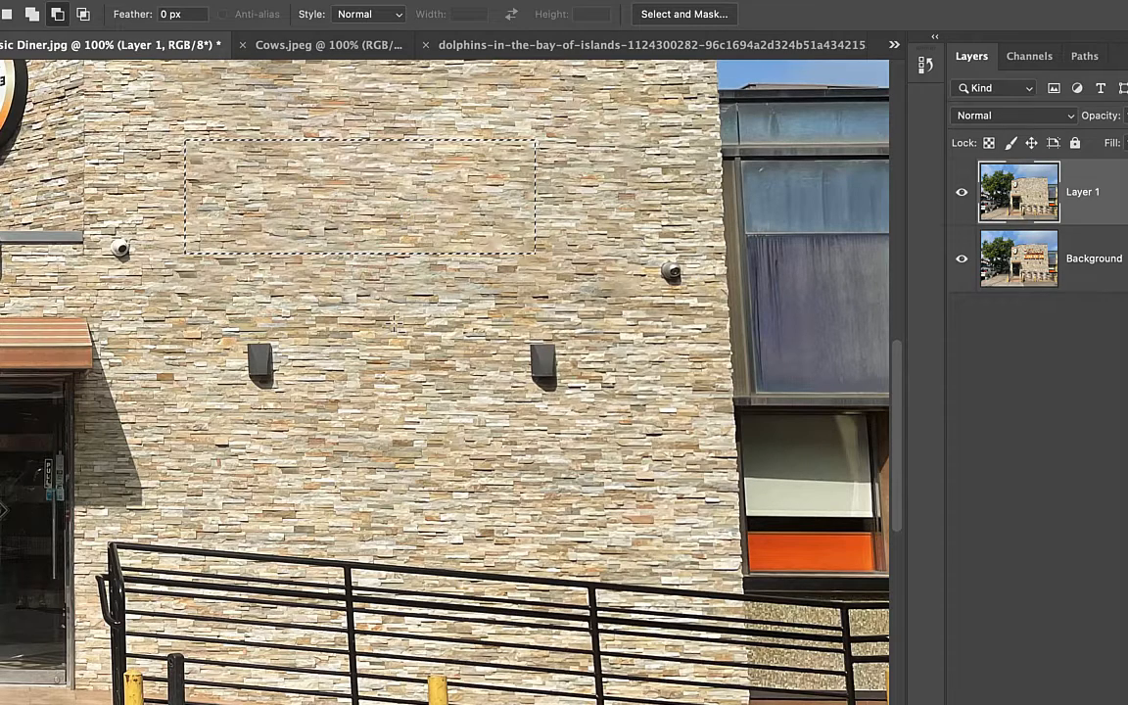
{"action": "key", "text": "ctrl+d"}
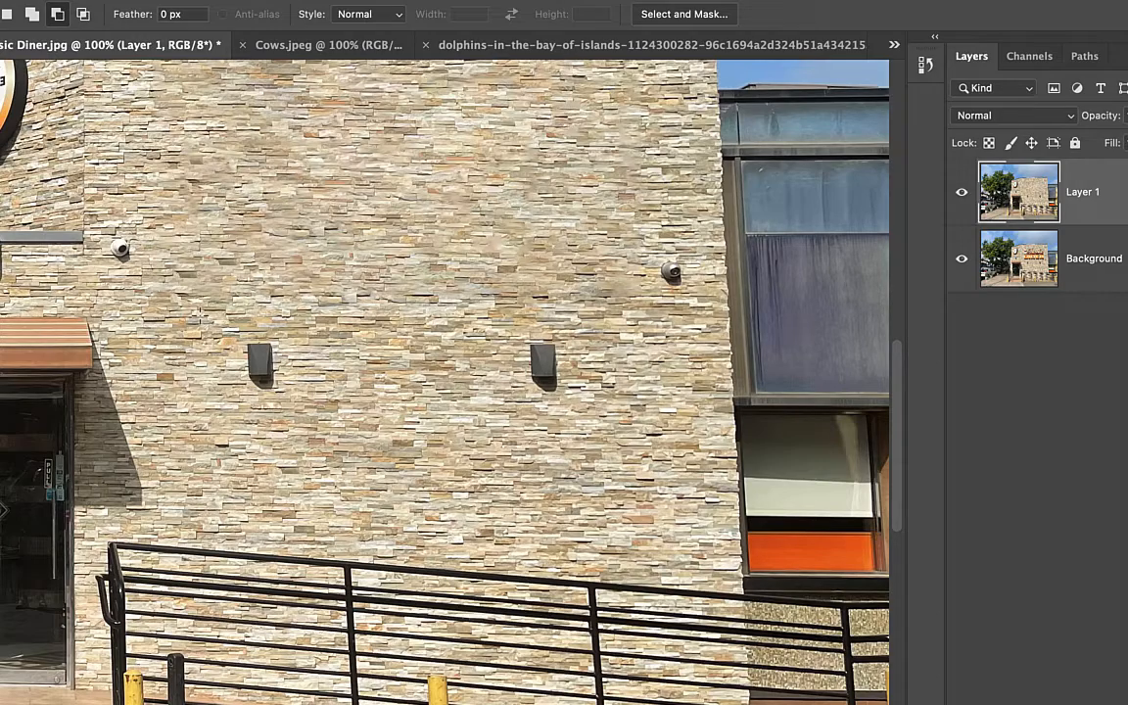
Remove the left of the two lamps below the former sign with a rectangular selection and Content-Aware fill, and deselect
{"action": "key", "text": "ctrl+plus"}
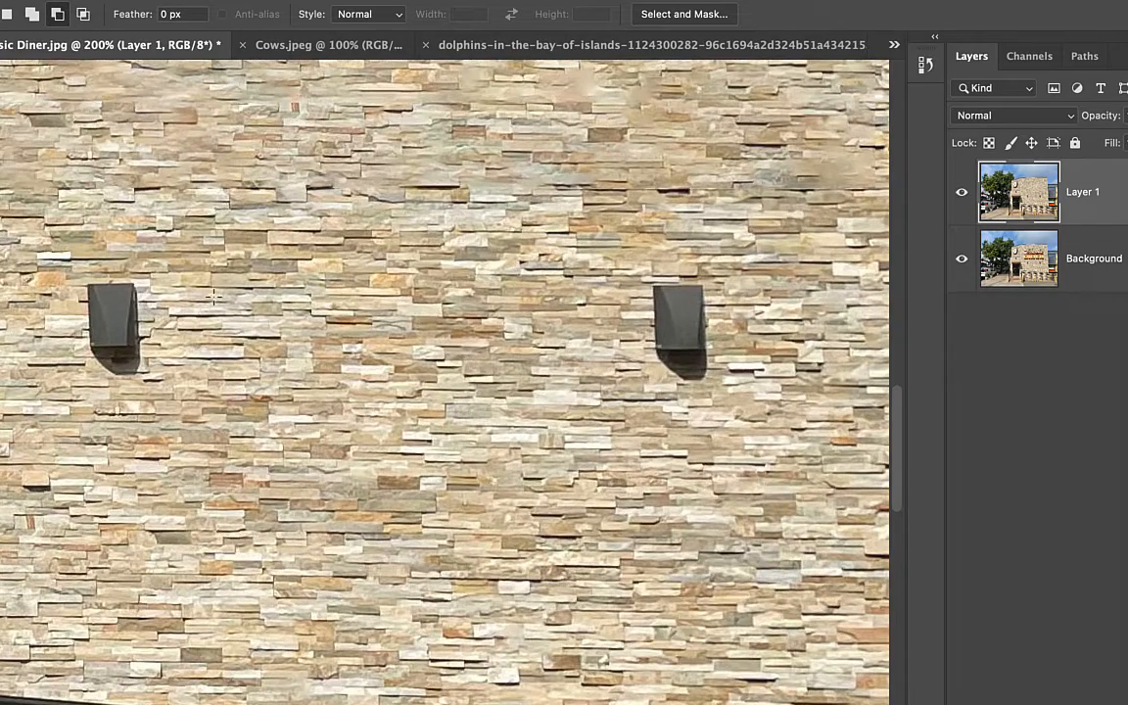
{"action": "left_click_drag", "start_coordinate": [77, 274], "coordinate": [166, 371]}
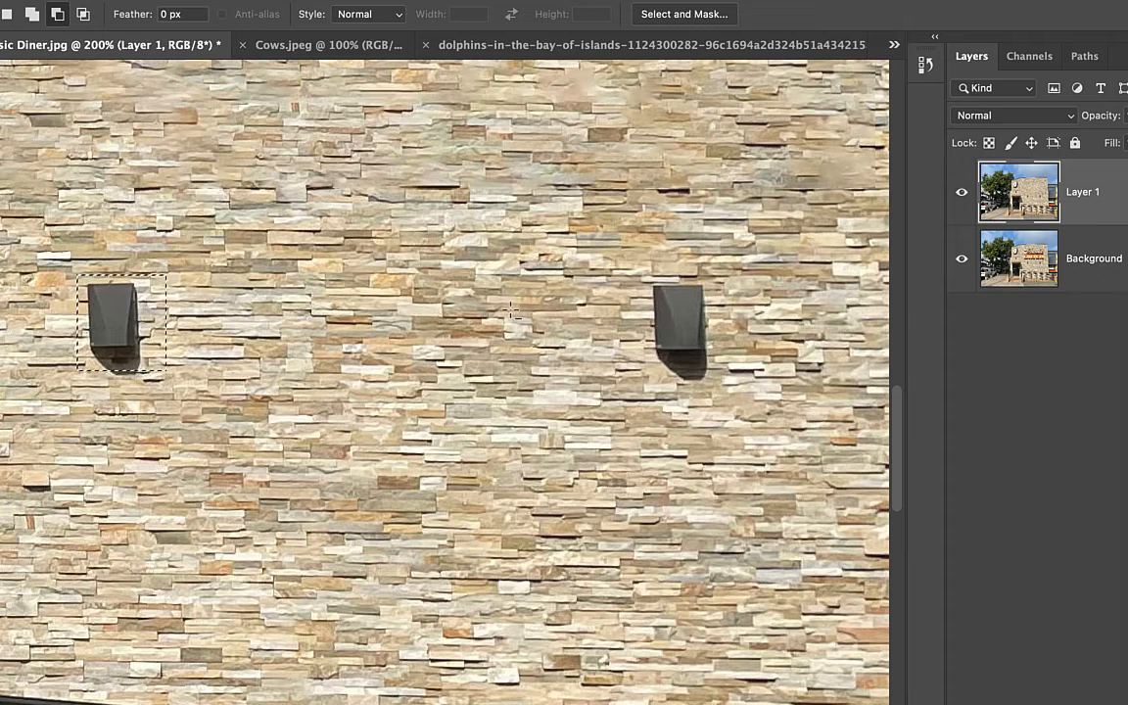
{"action": "right_click", "coordinate": [684, 317]}
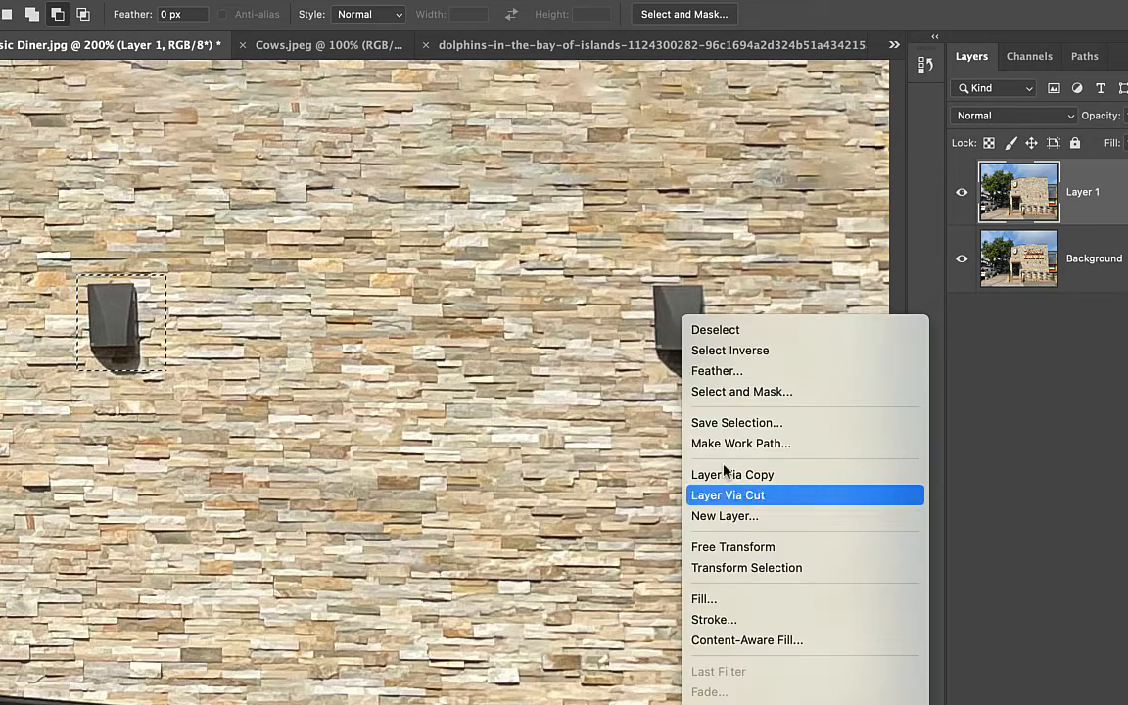
{"action": "left_click", "coordinate": [776, 598]}
{"action": "left_click", "coordinate": [723, 282]}
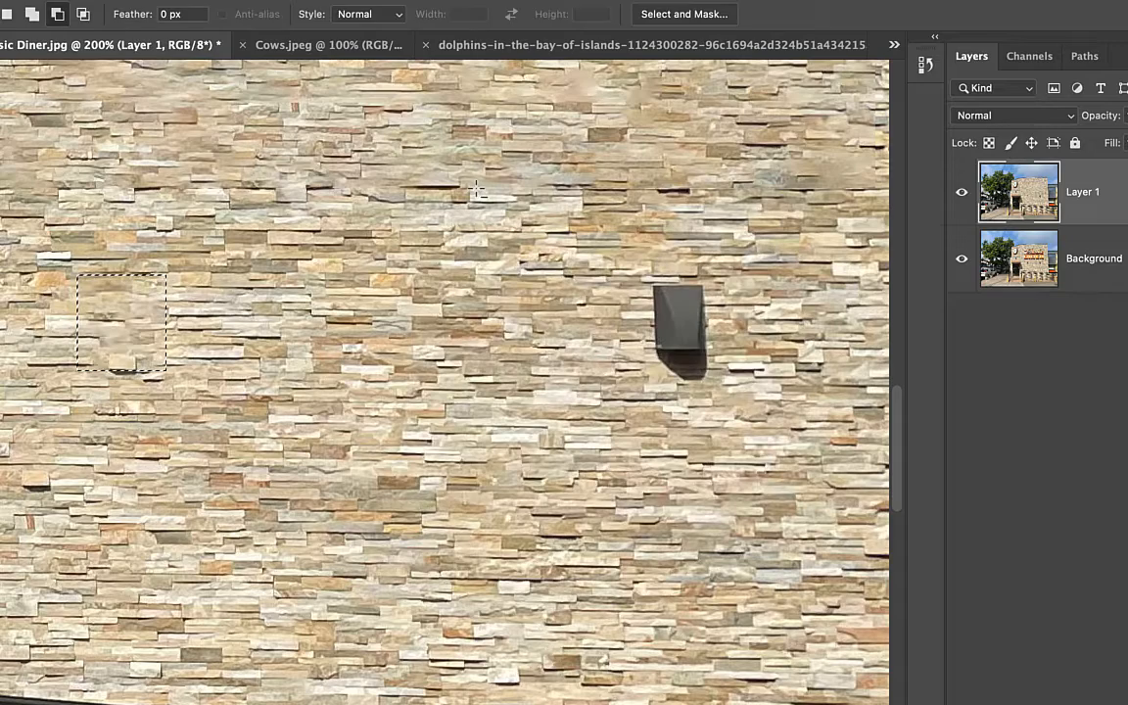
{"action": "key", "text": "super+d"}
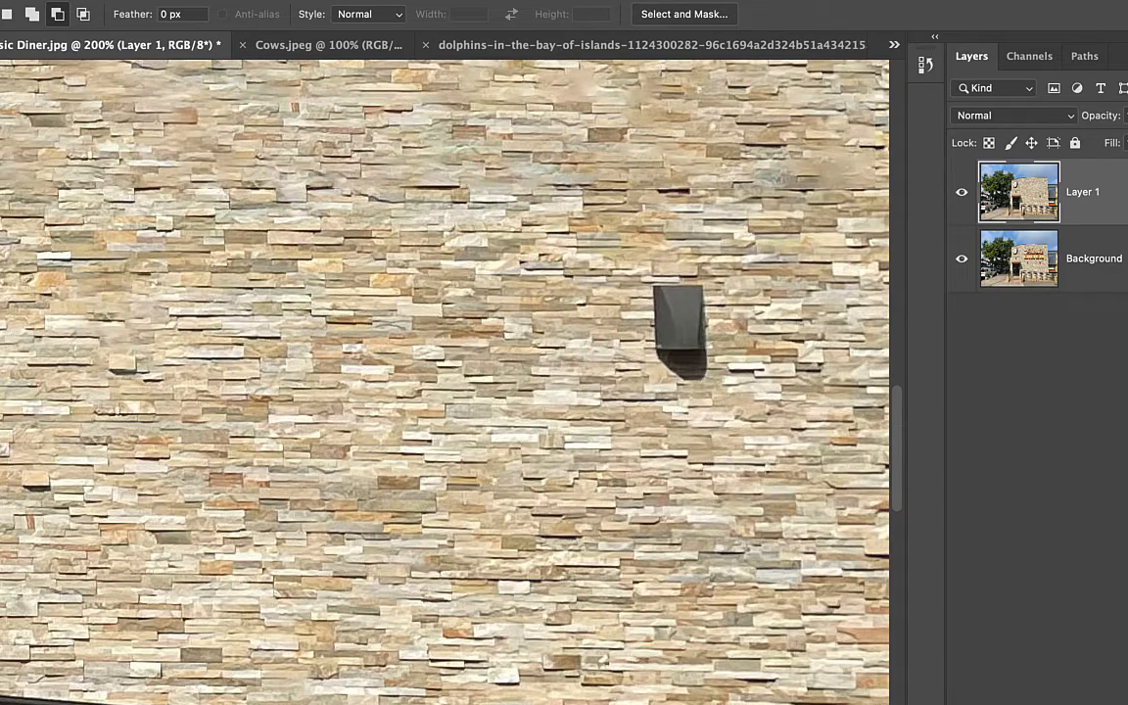
Outline the wall clock and its shadow with the Lasso tool, replace it with a Content-Aware fill, and deselect
{"action": "left_click_drag", "start_coordinate": [98, 211], "coordinate": [656, 455]}
{"action": "left_click_drag", "start_coordinate": [284, 261], "coordinate": [343, 518]}
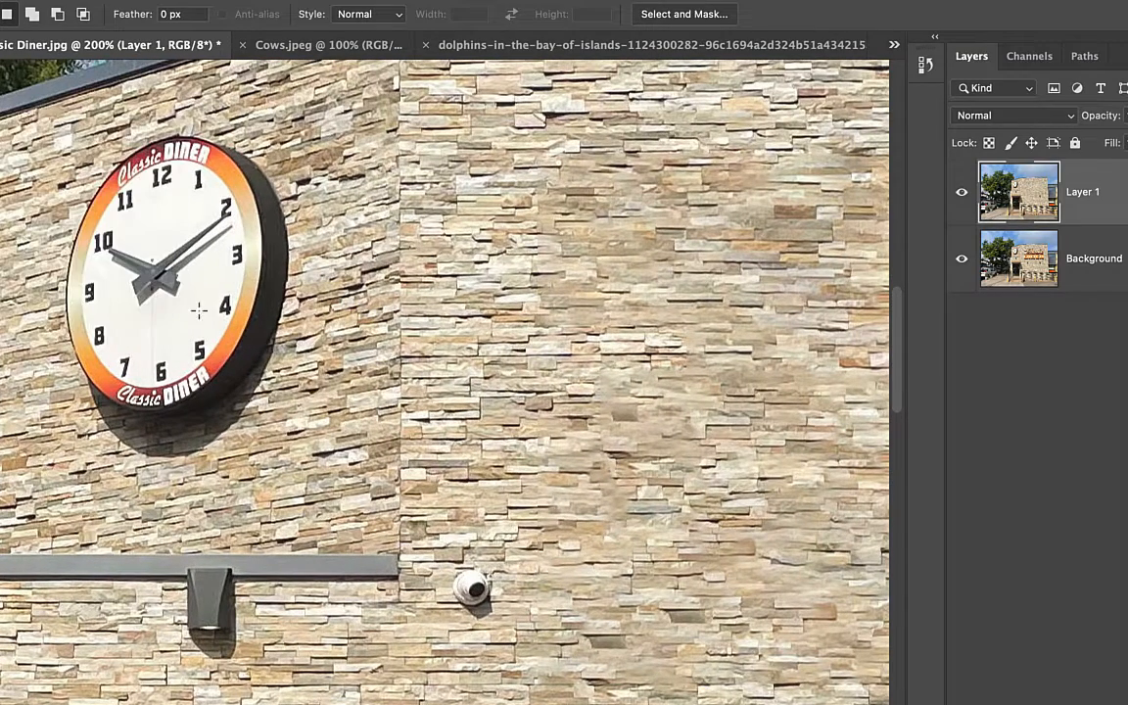
{"action": "key", "text": "l"}
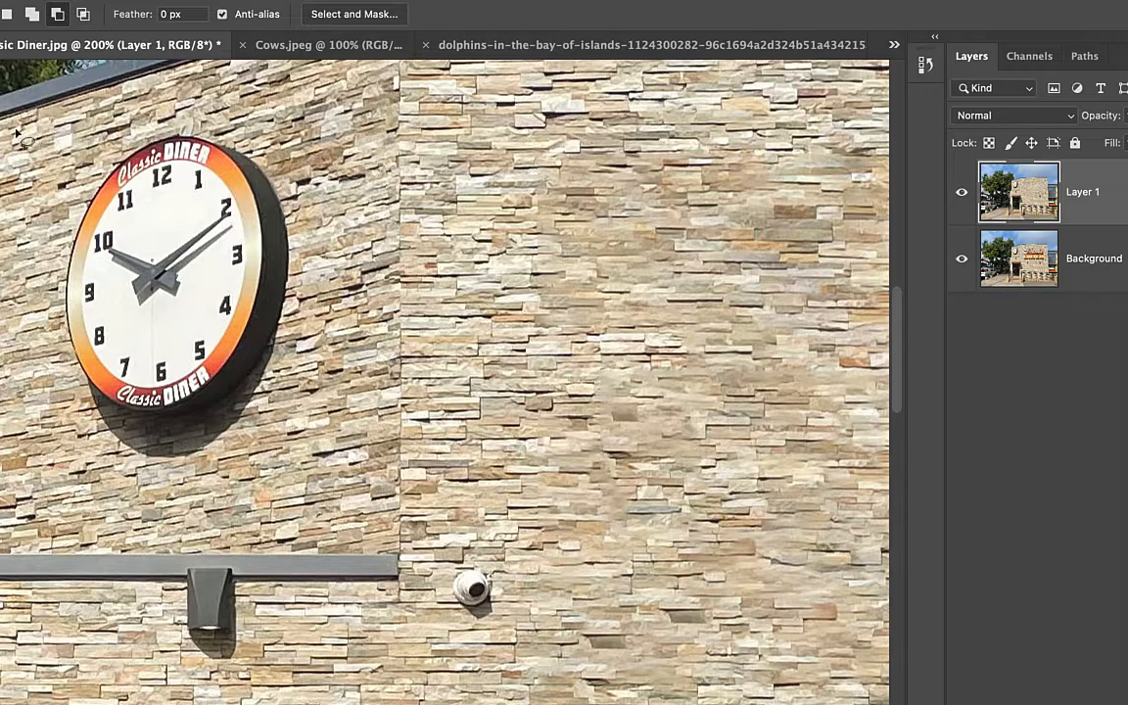
{"action": "mouse_move", "coordinate": [173, 135]}
{"action": "left_mouse_down"}
{"action": "mouse_move", "coordinate": [128, 140]}
{"action": "mouse_move", "coordinate": [90, 172]}
{"action": "mouse_move", "coordinate": [60, 337]}
{"action": "left_mouse_up"}
{"action": "mouse_move", "coordinate": [70, 391]}
{"action": "left_mouse_down"}
{"action": "mouse_move", "coordinate": [118, 462]}
{"action": "mouse_move", "coordinate": [162, 481]}
{"action": "mouse_move", "coordinate": [208, 477]}
{"action": "mouse_move", "coordinate": [275, 382]}
{"action": "mouse_move", "coordinate": [307, 244]}
{"action": "left_mouse_up"}
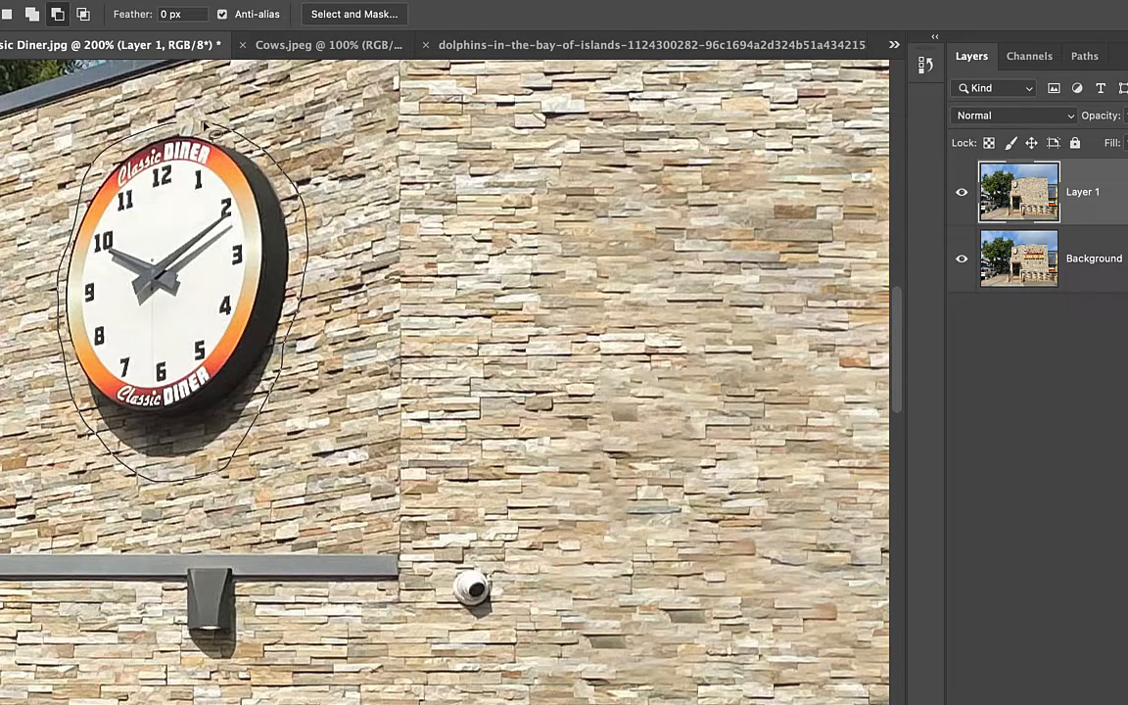
{"action": "left_click_drag", "start_coordinate": [174, 126], "coordinate": [178, 127]}
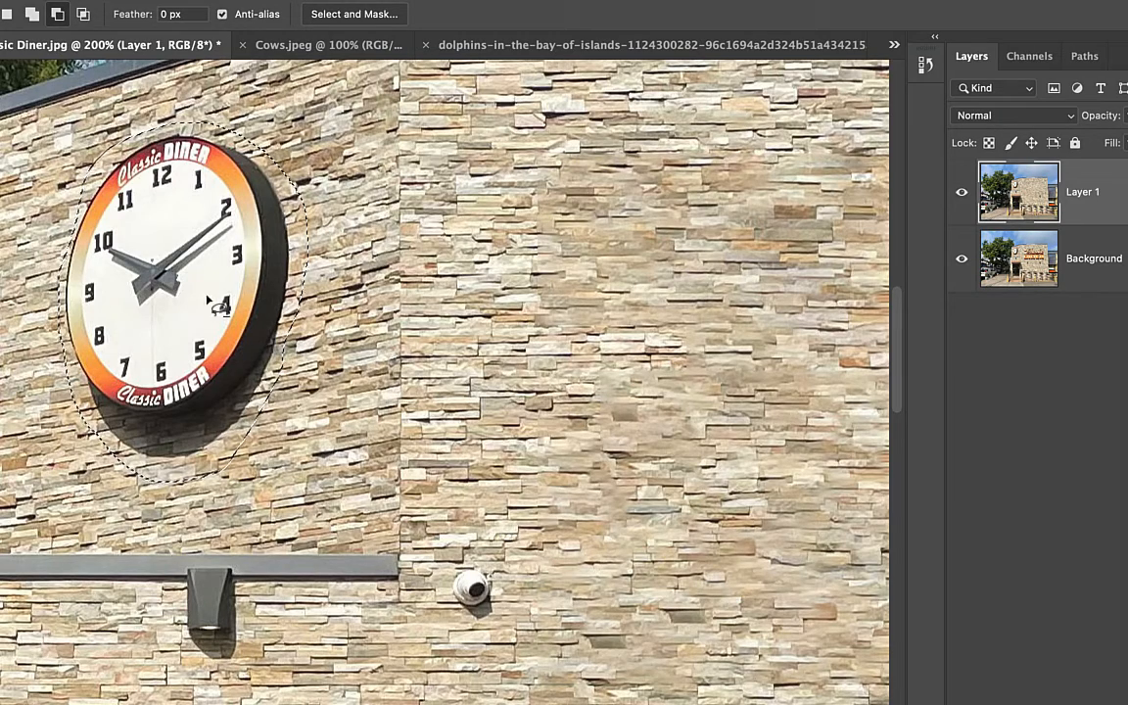
{"action": "key", "text": "ctrl+plus"}
{"action": "scroll", "coordinate": [211, 305], "scroll_direction": "left", "scroll_amount": 5}
{"action": "scroll", "coordinate": [210, 306], "scroll_direction": "up", "scroll_amount": 4}
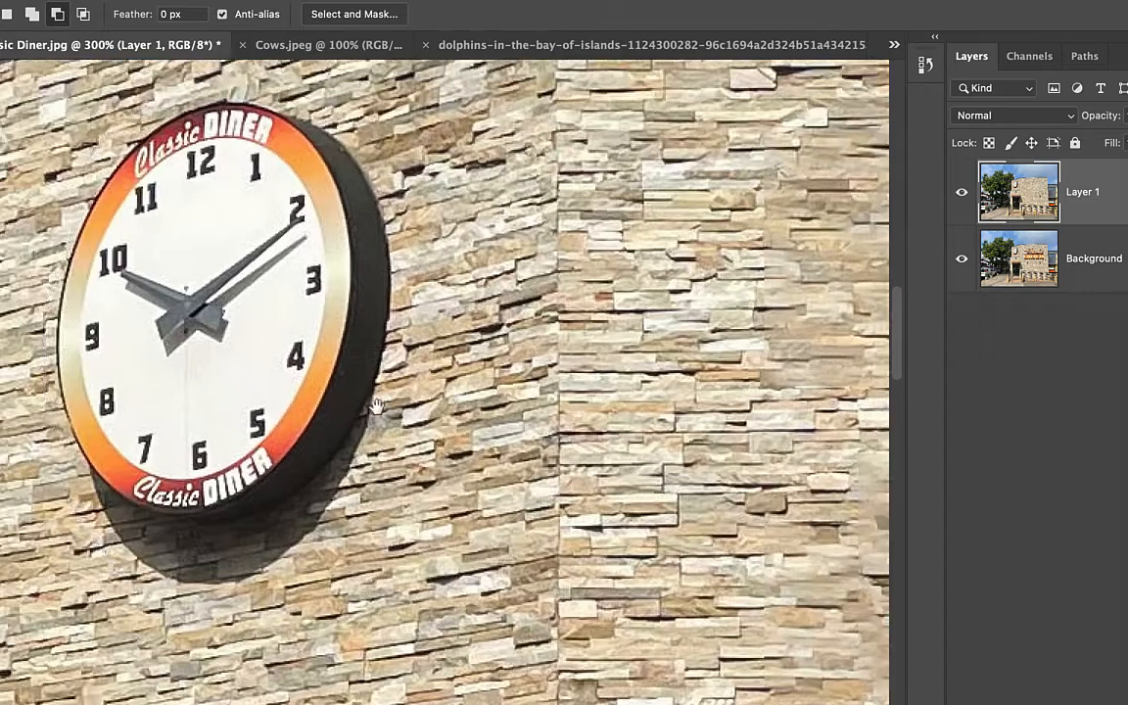
{"action": "right_click", "coordinate": [323, 315]}
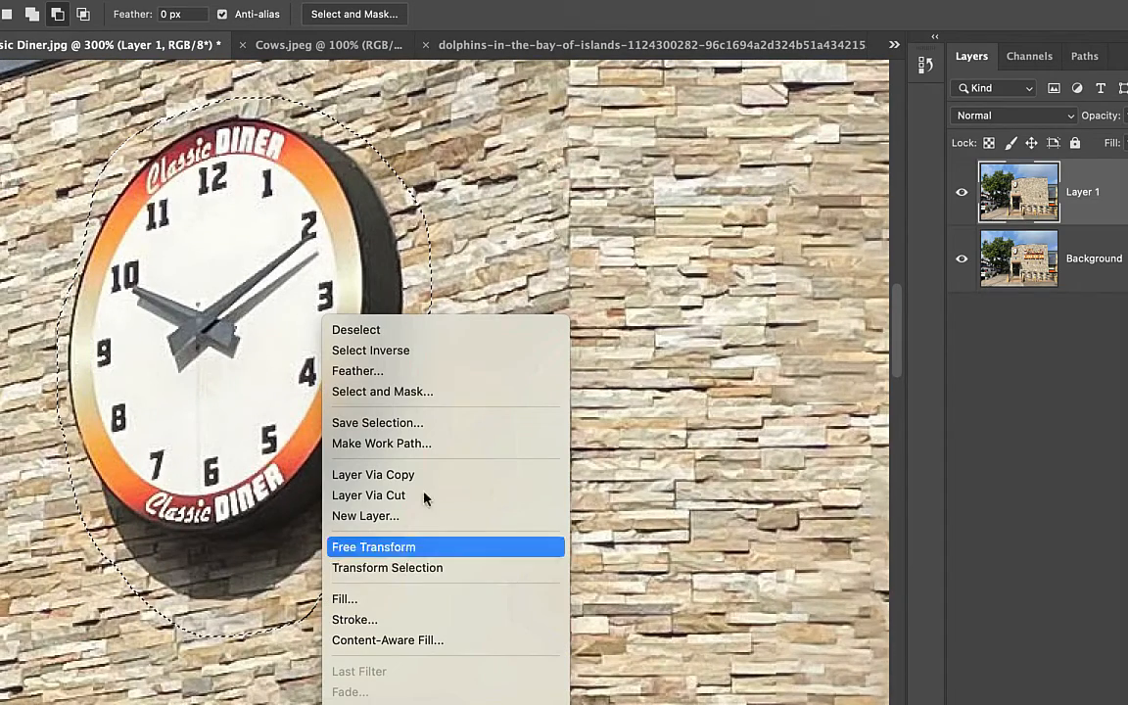
{"action": "left_click", "coordinate": [458, 608]}
{"action": "key", "text": "Return"}
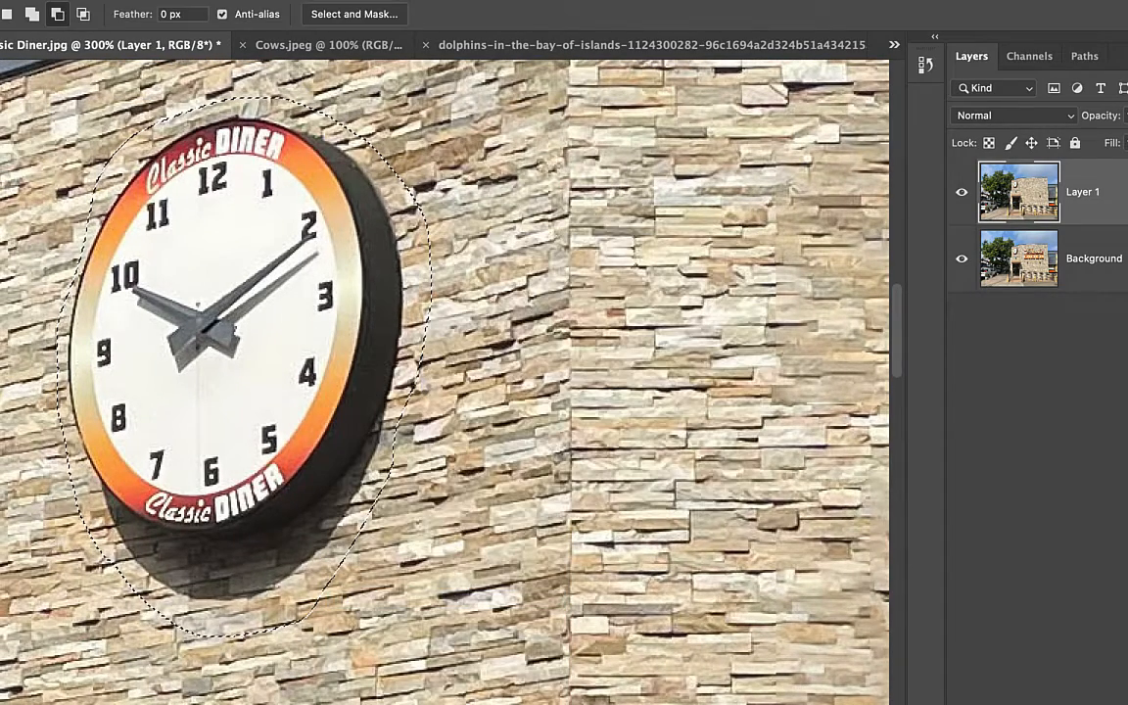
{"action": "key", "text": "ctrl+d"}
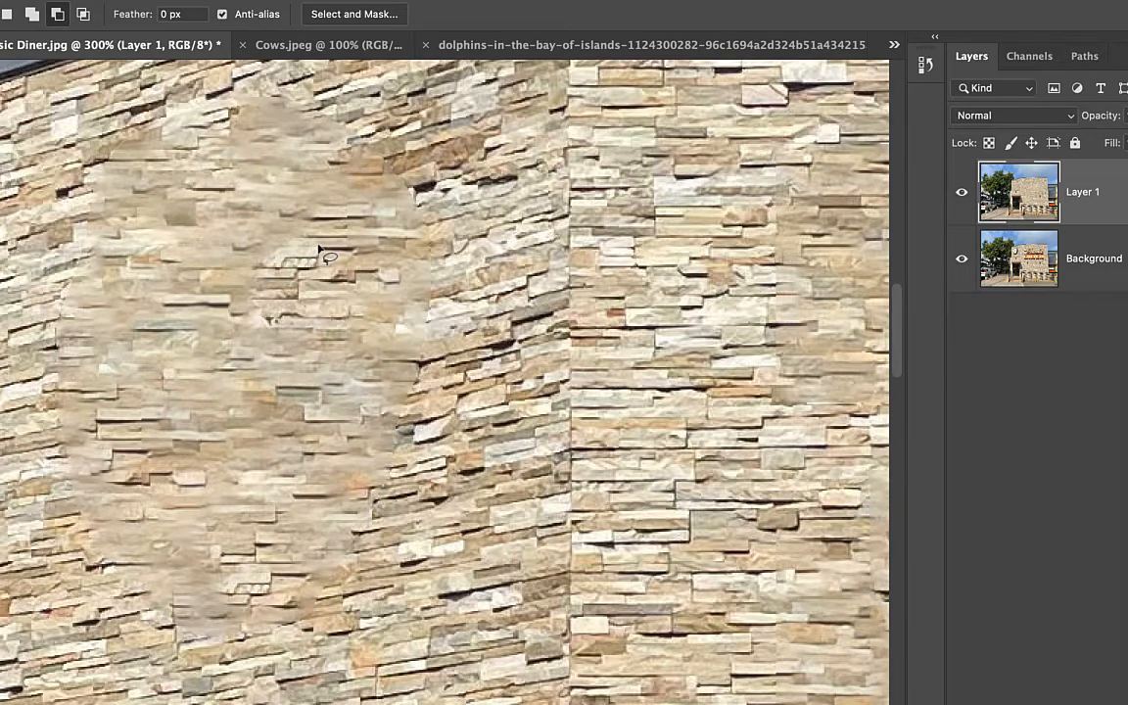
{"action": "key", "text": "ctrl+minus"}
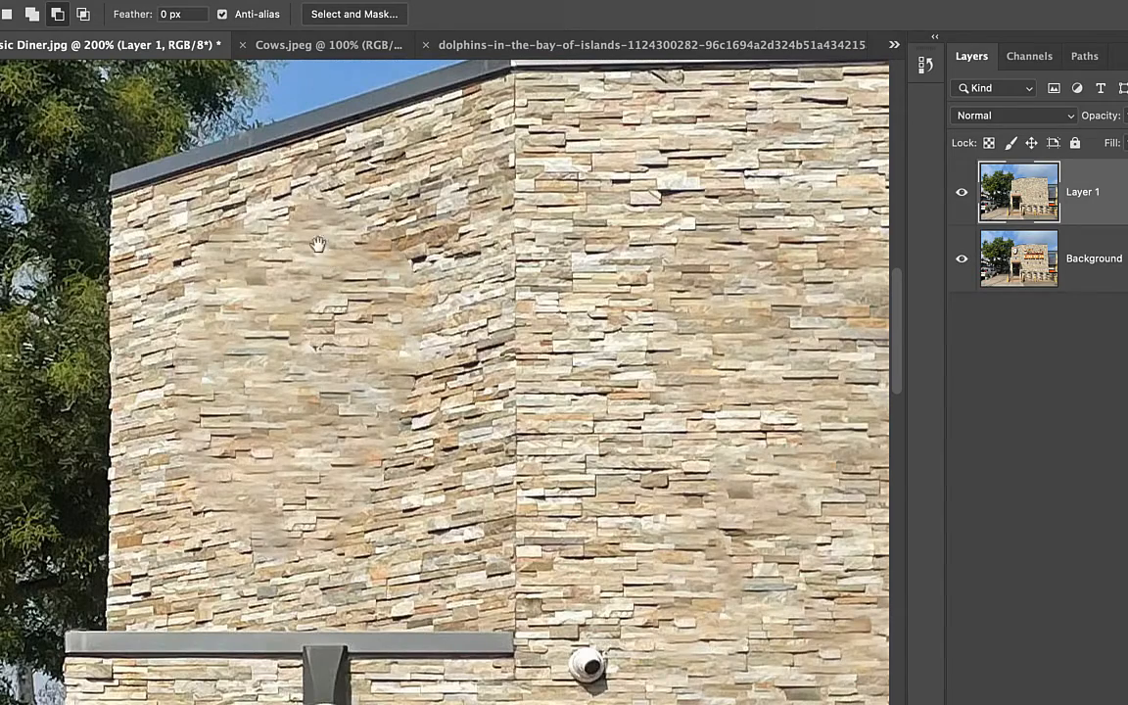
{"action": "scroll", "coordinate": [344, 284], "scroll_direction": "right", "scroll_amount": 5}
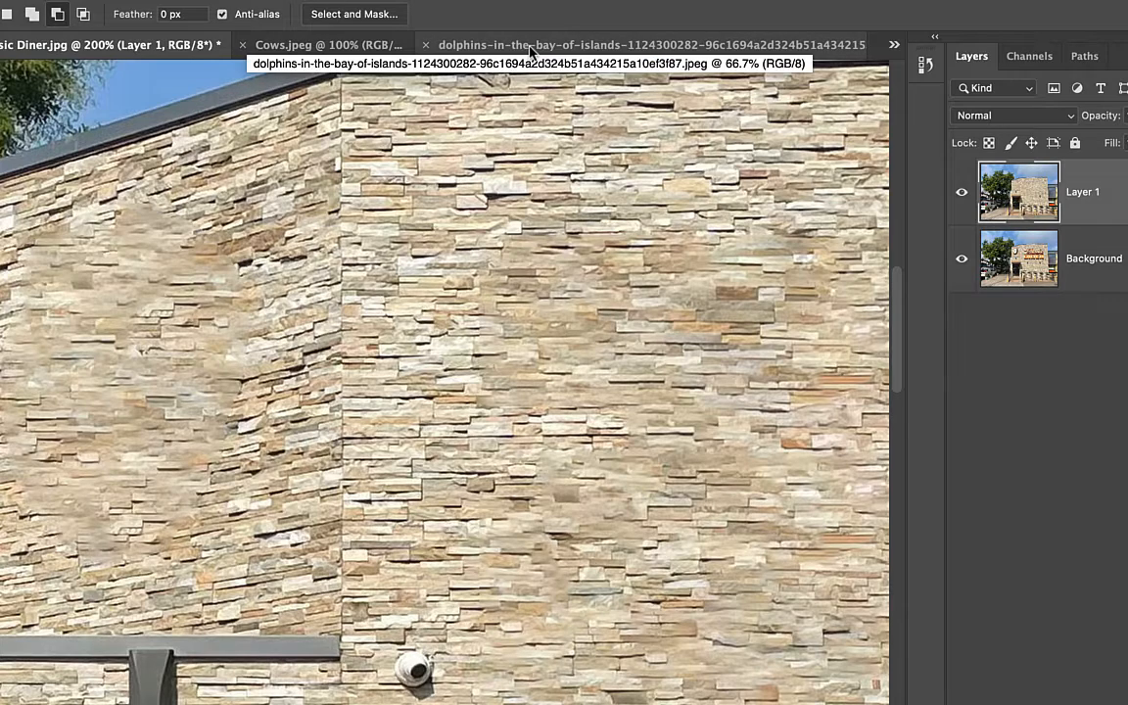
{"action": "left_click", "coordinate": [327, 45]}
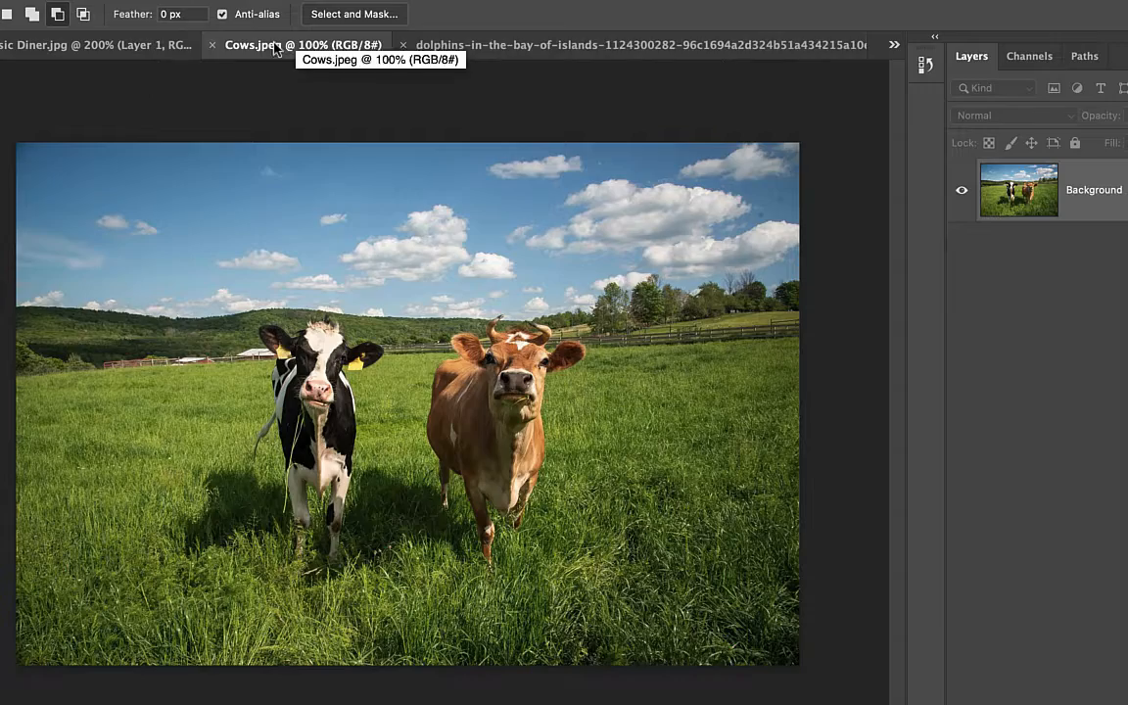
{"action": "left_click", "coordinate": [107, 45]}
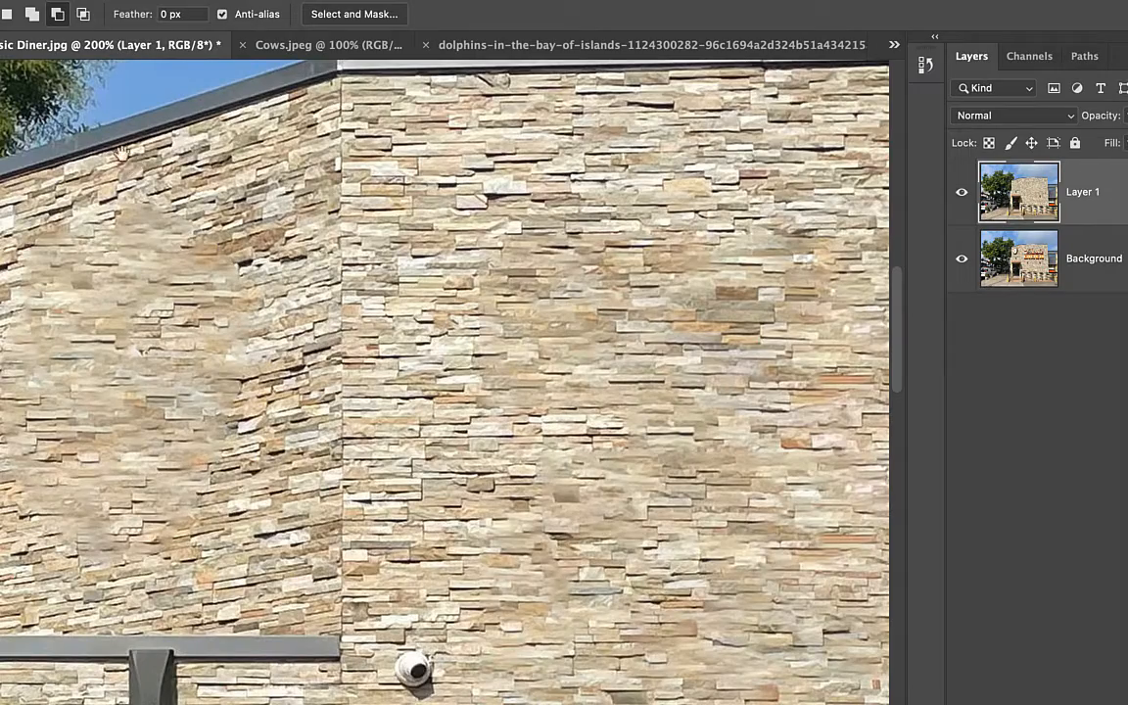
Remove the yellow bollard beside the entrance steps with a rectangular marquee selection and a Content-Aware fill, and deselect
{"action": "scroll", "coordinate": [115, 152], "scroll_direction": "down", "scroll_amount": 15}
{"action": "scroll", "coordinate": [313, 312], "scroll_direction": "down", "scroll_amount": 1}
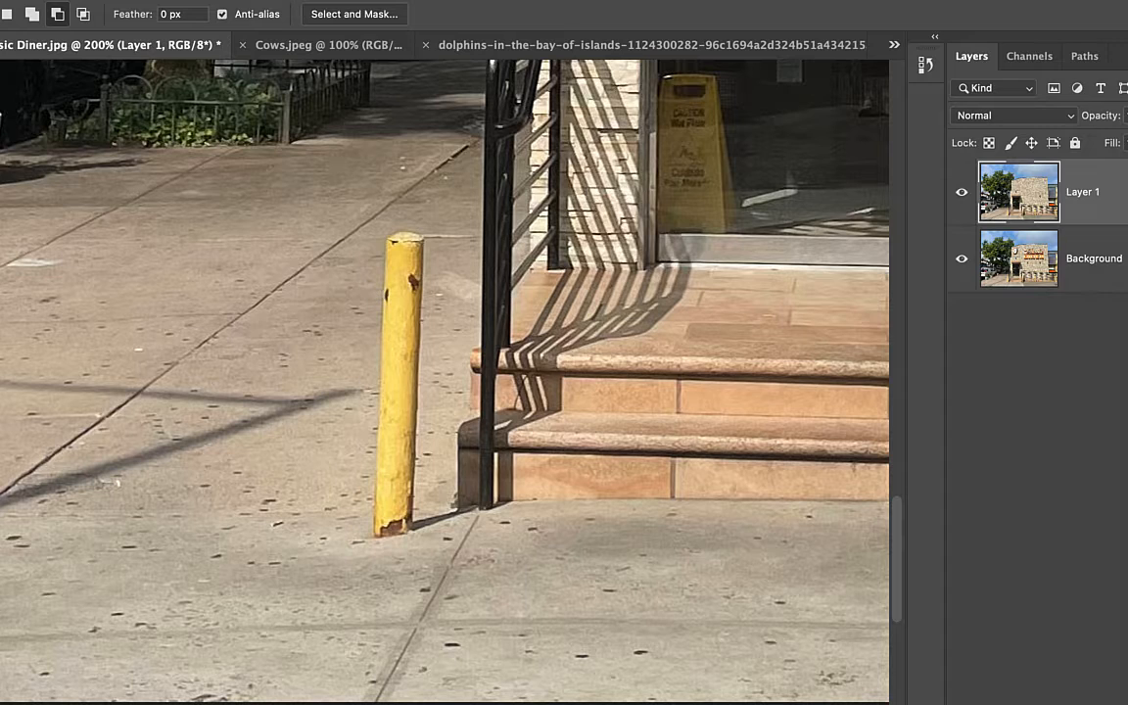
{"action": "key", "text": "m"}
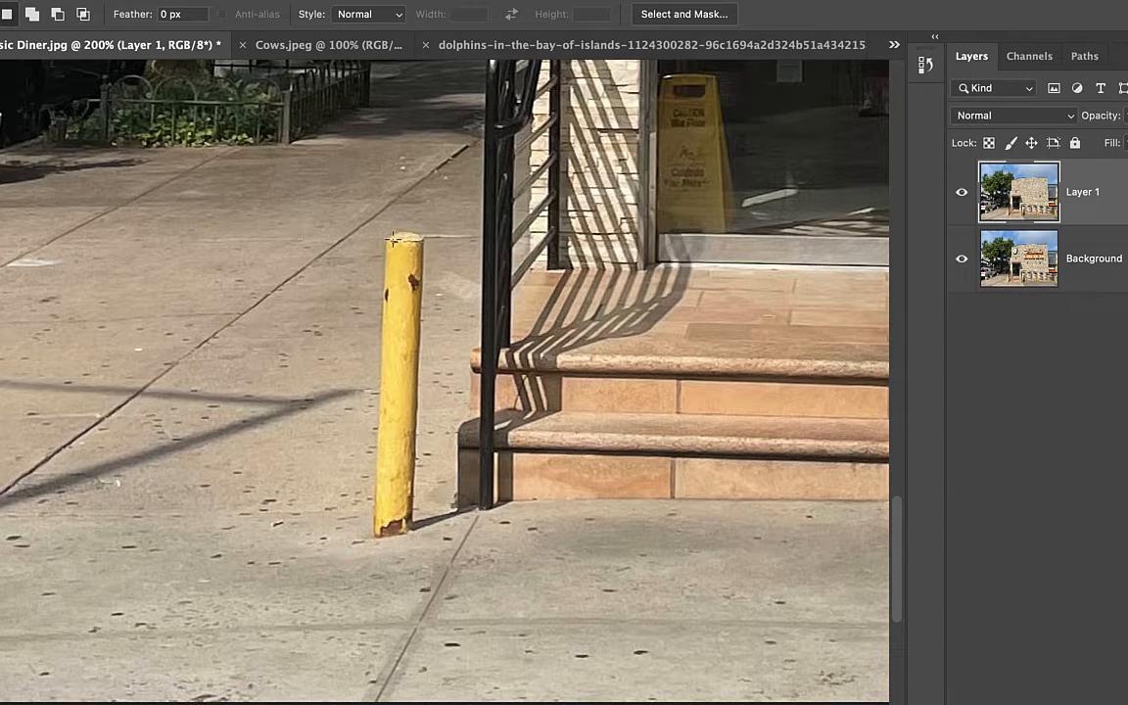
{"action": "left_click_drag", "start_coordinate": [377, 227], "coordinate": [428, 539]}
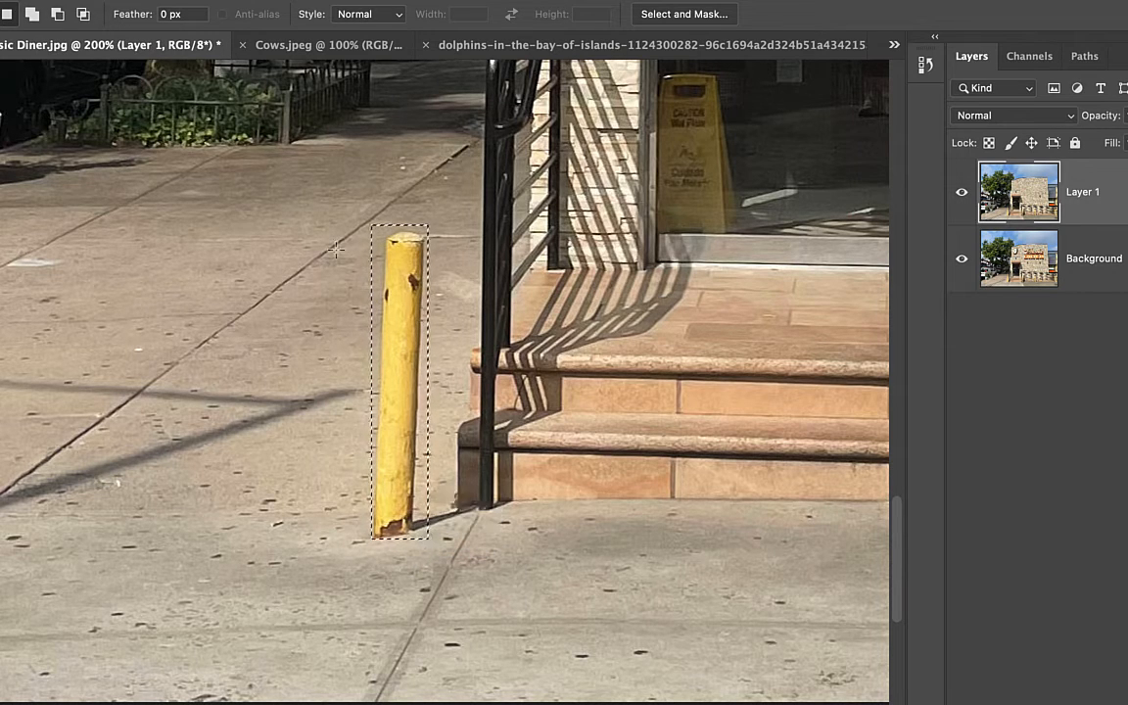
{"action": "right_click", "coordinate": [399, 437]}
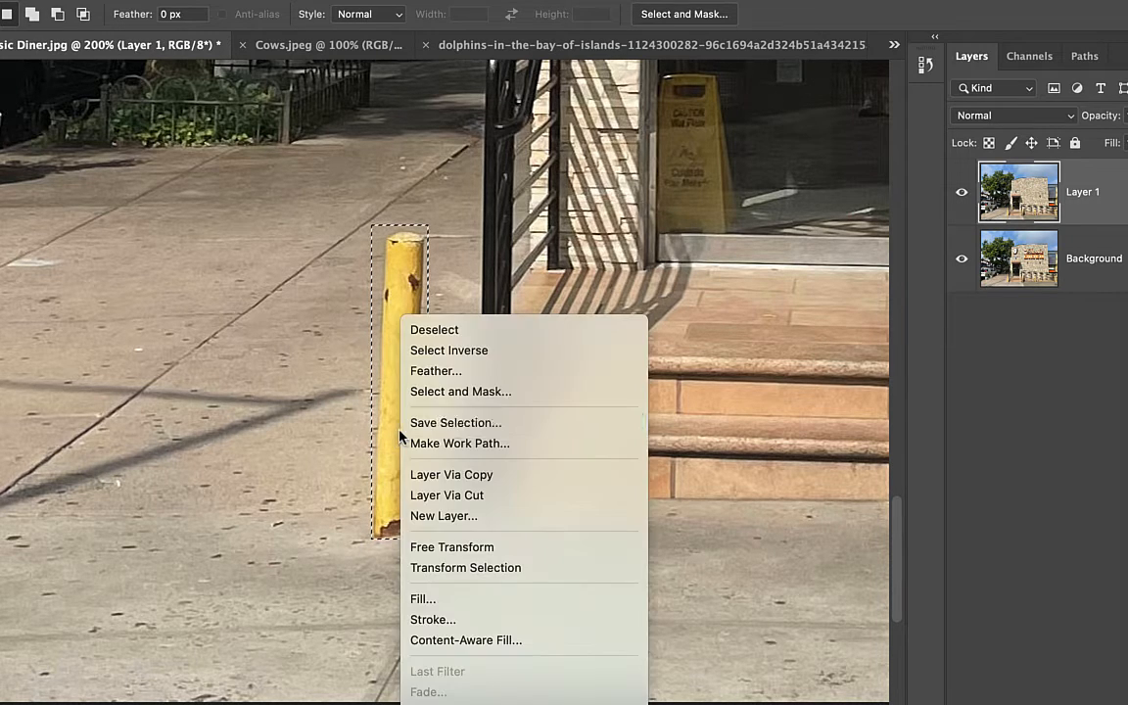
{"action": "left_click", "coordinate": [489, 599]}
{"action": "left_click", "coordinate": [713, 284]}
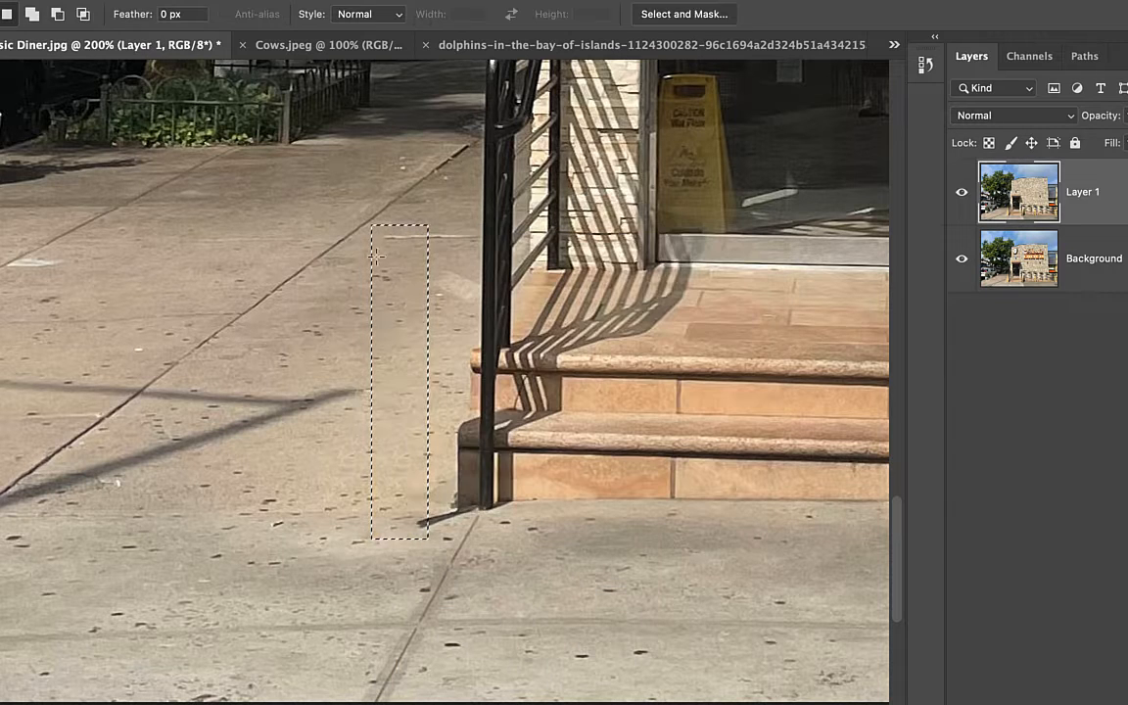
{"action": "key", "text": "ctrl+d"}
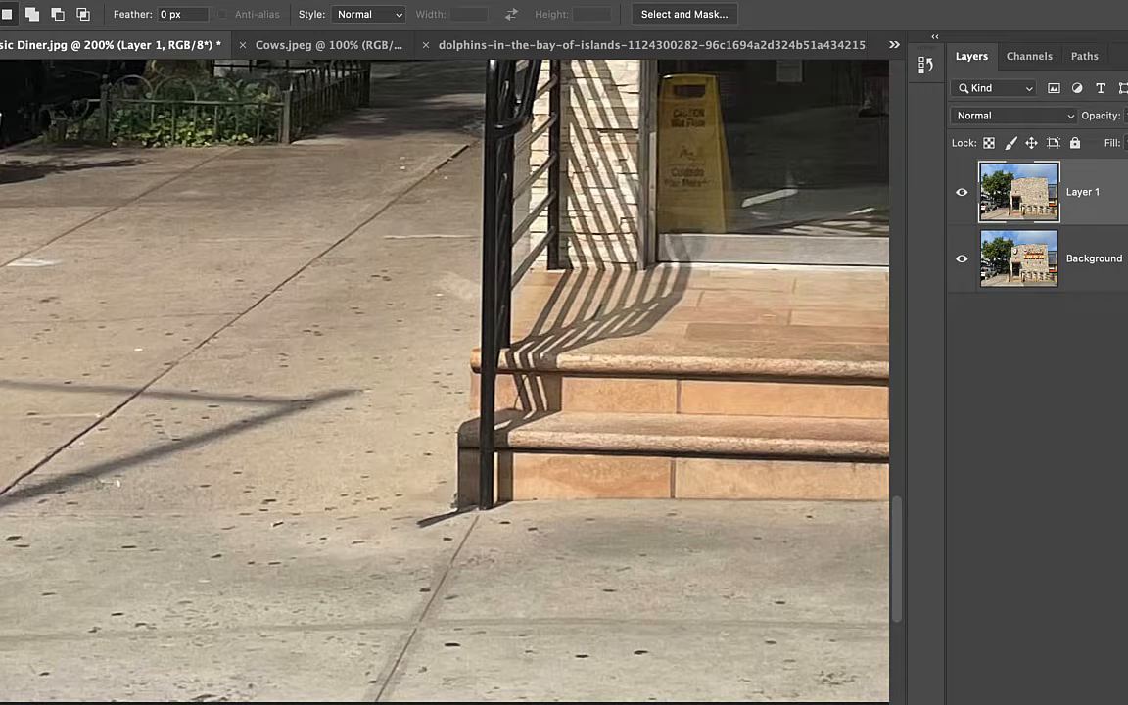
Outline the V-shaped shadow on the sidewalk beside the entrance steps with the Polygonal Lasso tool
{"action": "left_click_drag", "start_coordinate": [163, 419], "coordinate": [337, 396]}
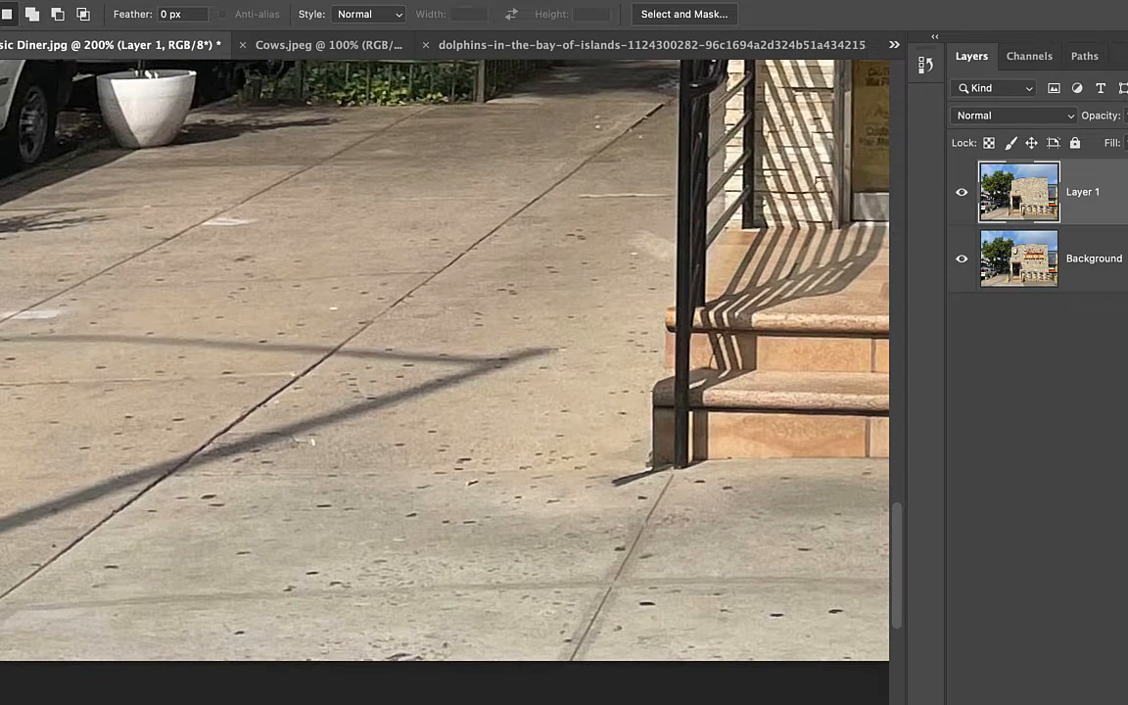
{"action": "left_click", "coordinate": [2, 122]}
{"action": "left_click", "coordinate": [10, 139]}
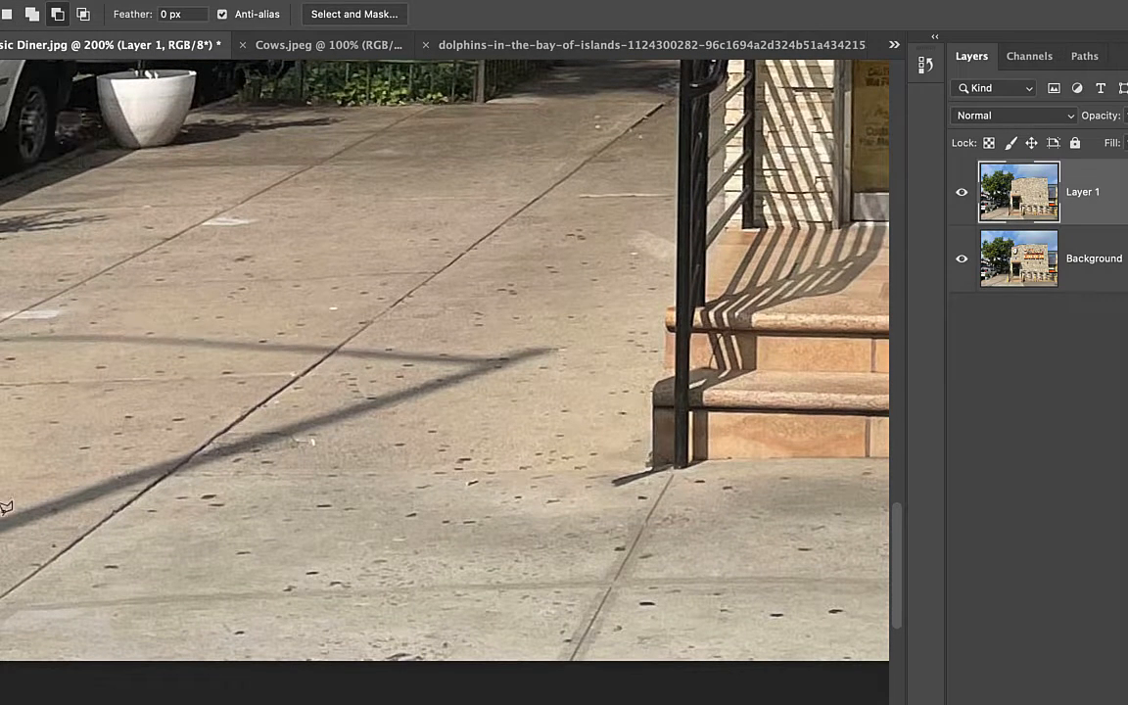
{"action": "key", "text": "u"}
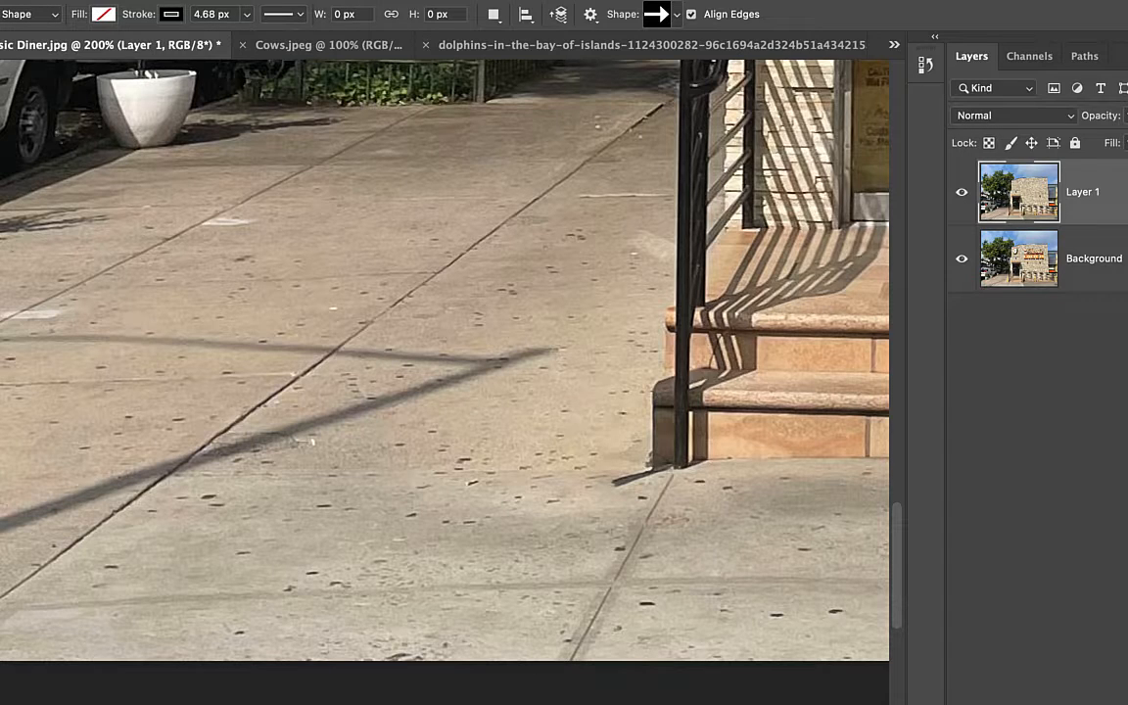
{"action": "key", "text": "l"}
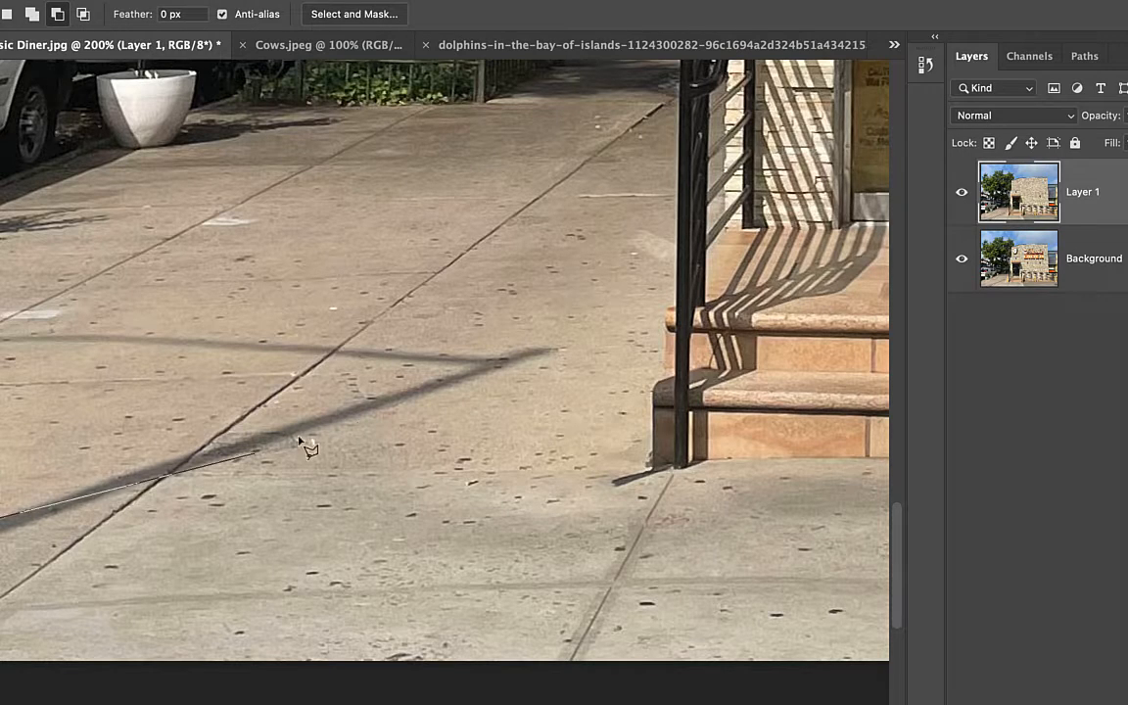
{"action": "left_click", "coordinate": [446, 371]}
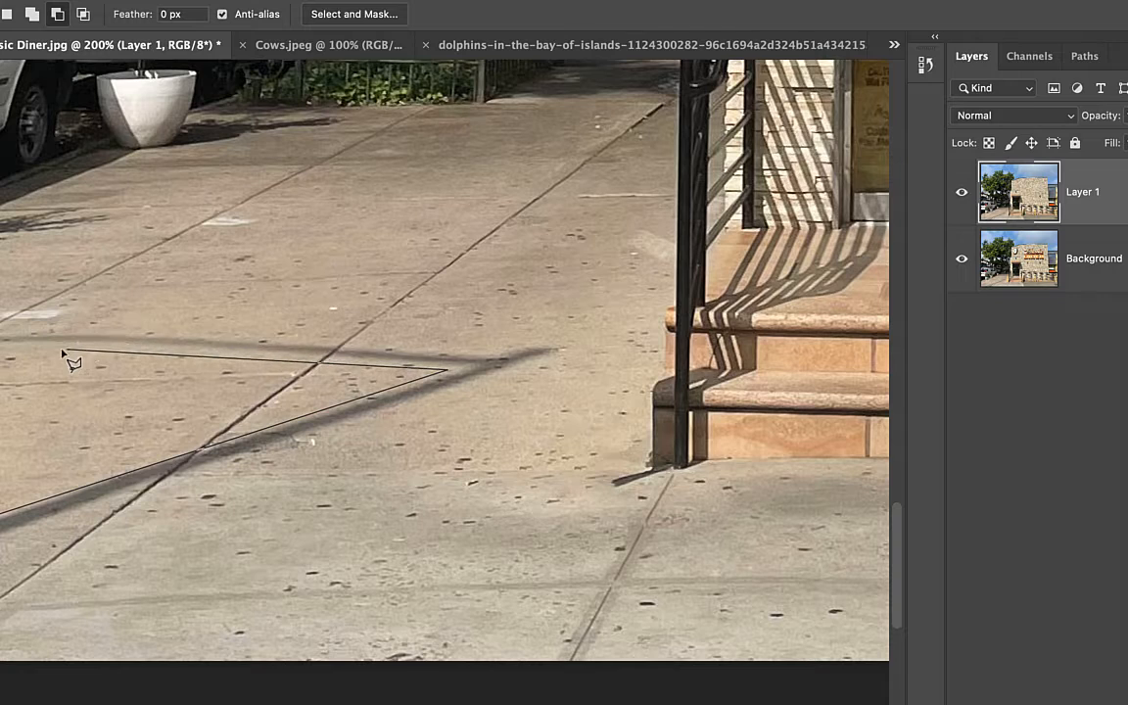
{"action": "left_click", "coordinate": [284, 326]}
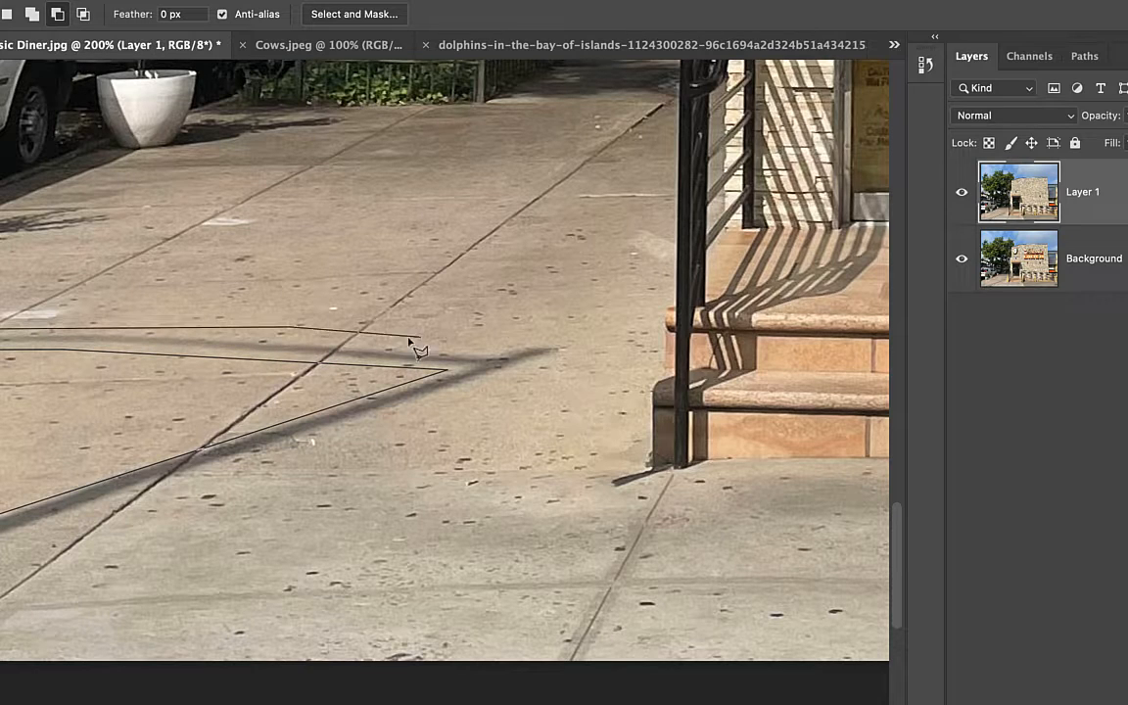
{"action": "left_click", "coordinate": [540, 338]}
{"action": "left_click", "coordinate": [566, 344]}
{"action": "left_click", "coordinate": [566, 362]}
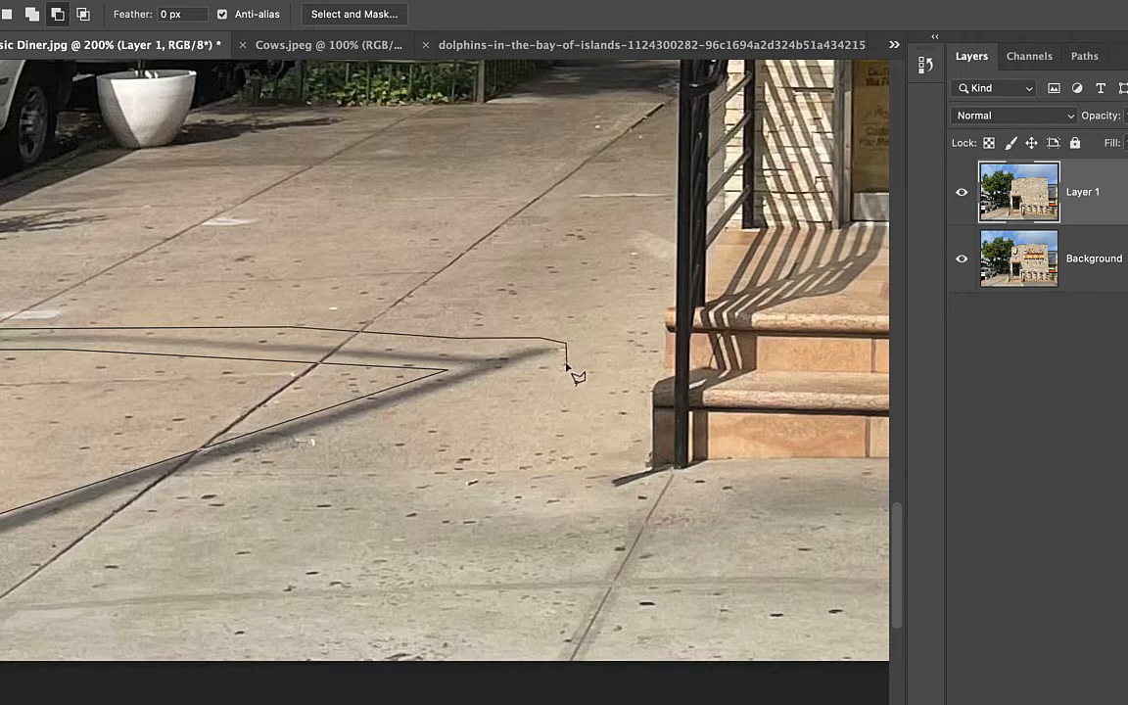
{"action": "left_click", "coordinate": [1, 536]}
Replace the selected sidewalk shadow with a Content-Aware fill and deselect
{"action": "right_click", "coordinate": [13, 521]}
{"action": "left_click", "coordinate": [168, 601]}
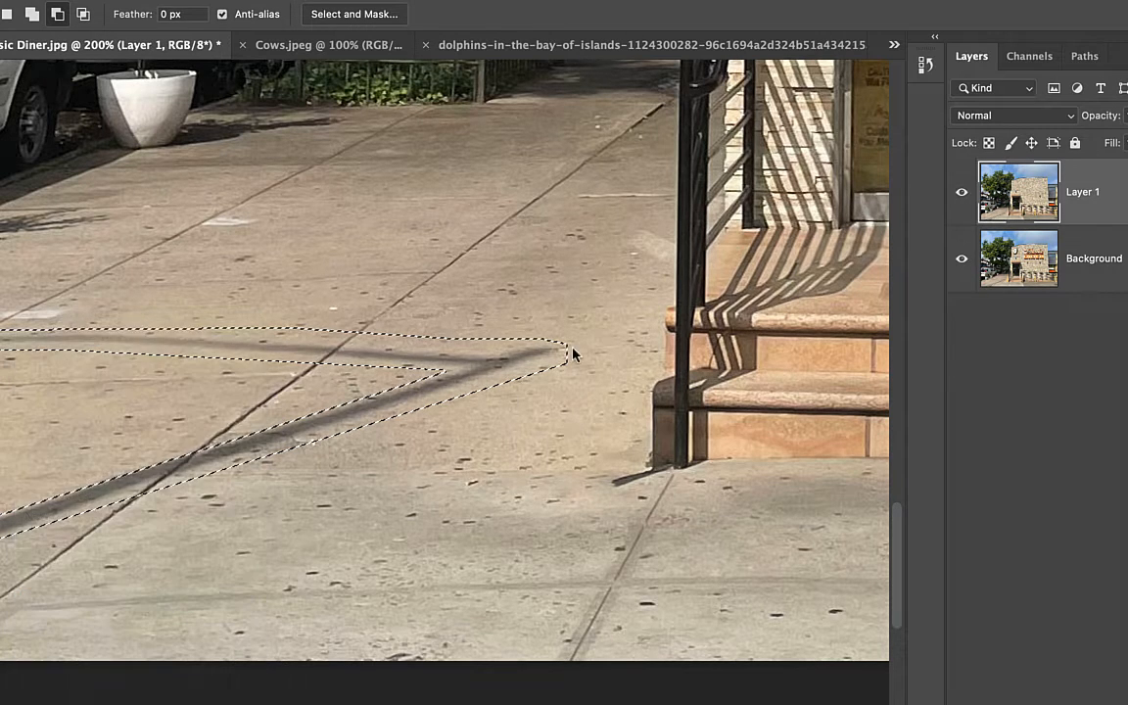
{"action": "left_click", "coordinate": [690, 281]}
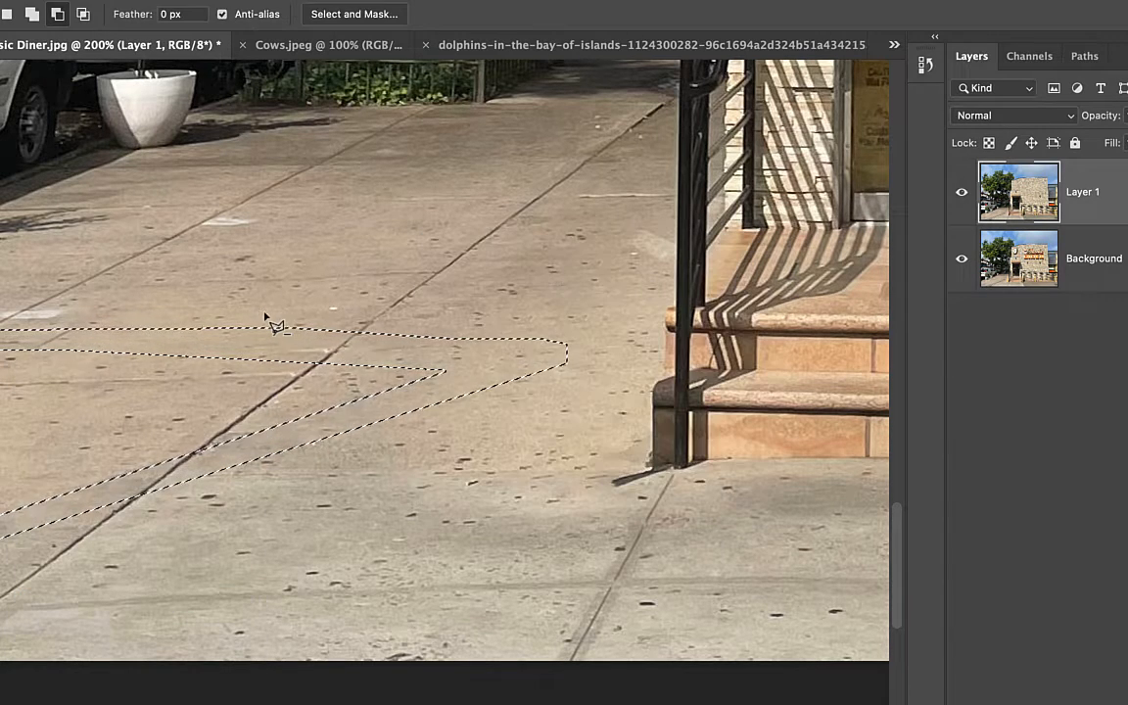
{"action": "key", "text": "ctrl+d"}
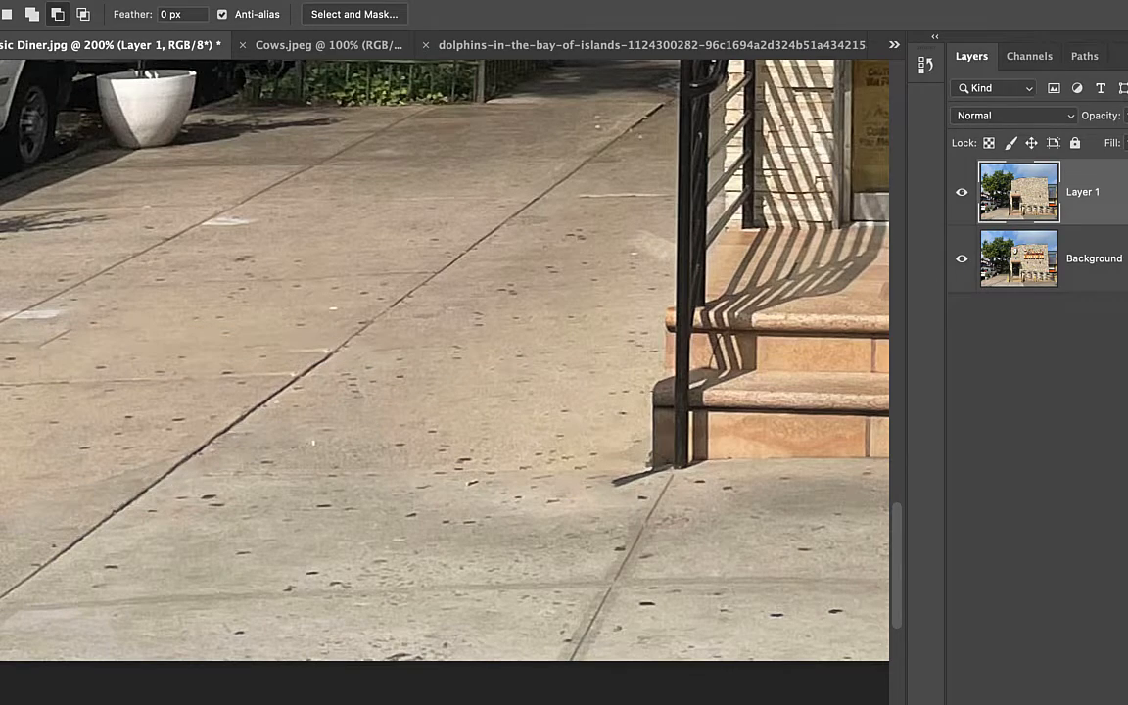
Fit the whole diner photo in view and toggle Layer 1's visibility repeatedly to compare the retouched image with the original
{"action": "key", "text": "ctrl+0"}
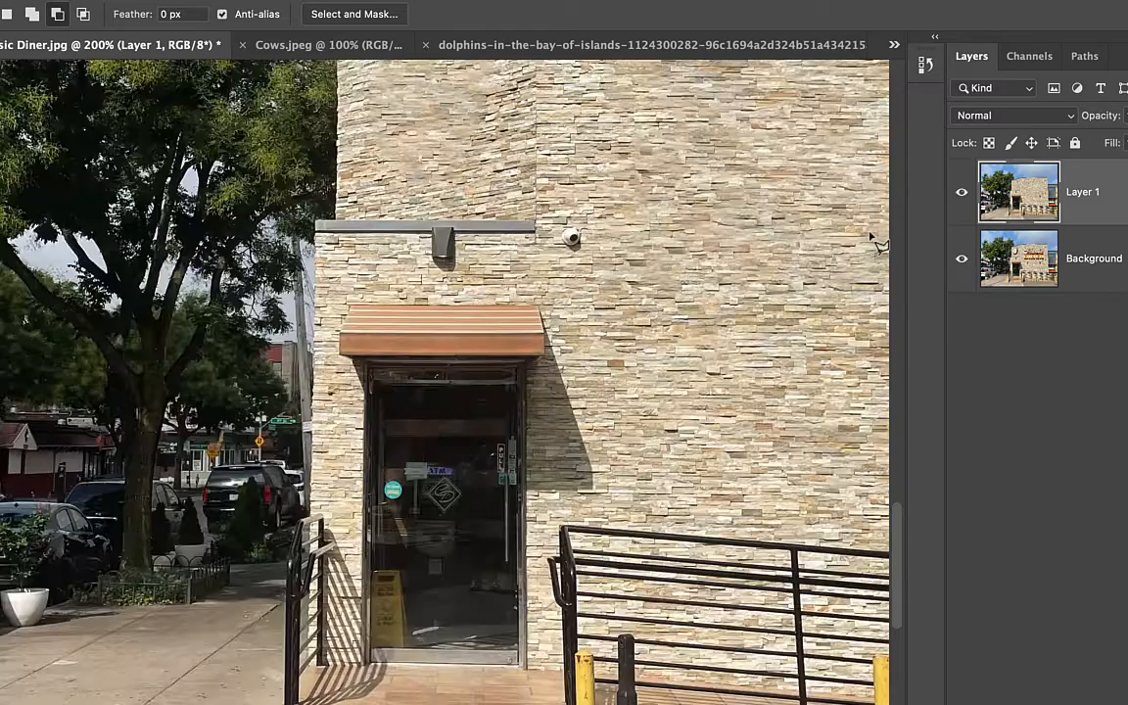
{"action": "key", "text": "ctrl+0"}
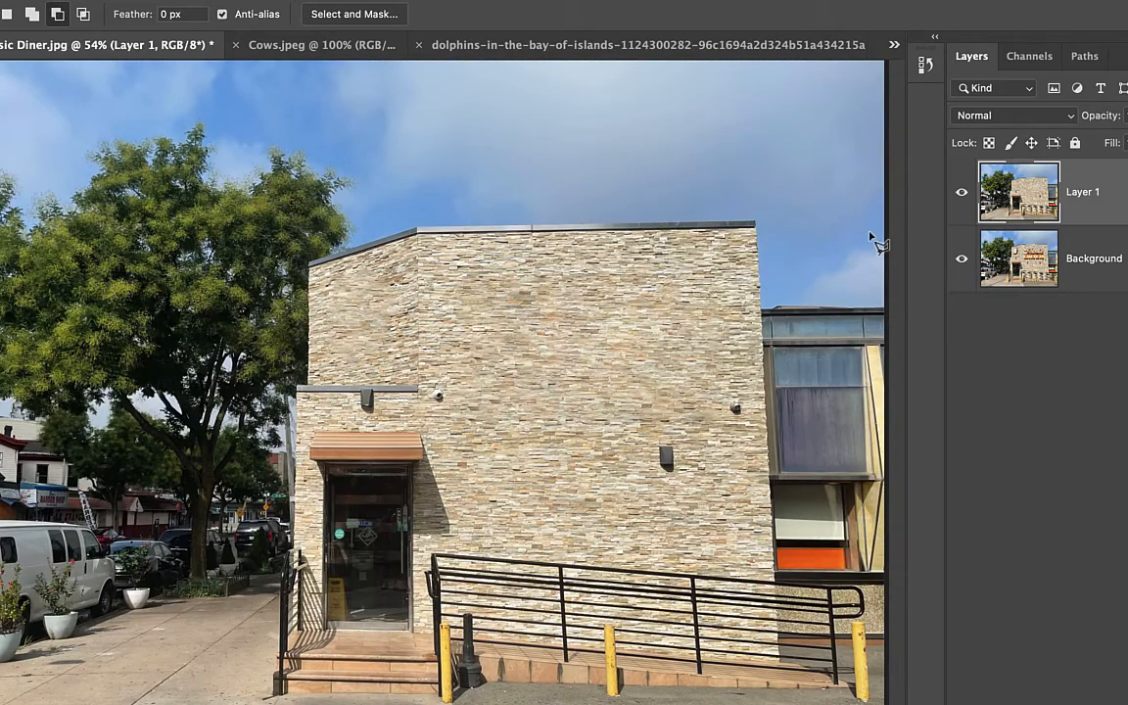
{"action": "left_click", "coordinate": [962, 196]}
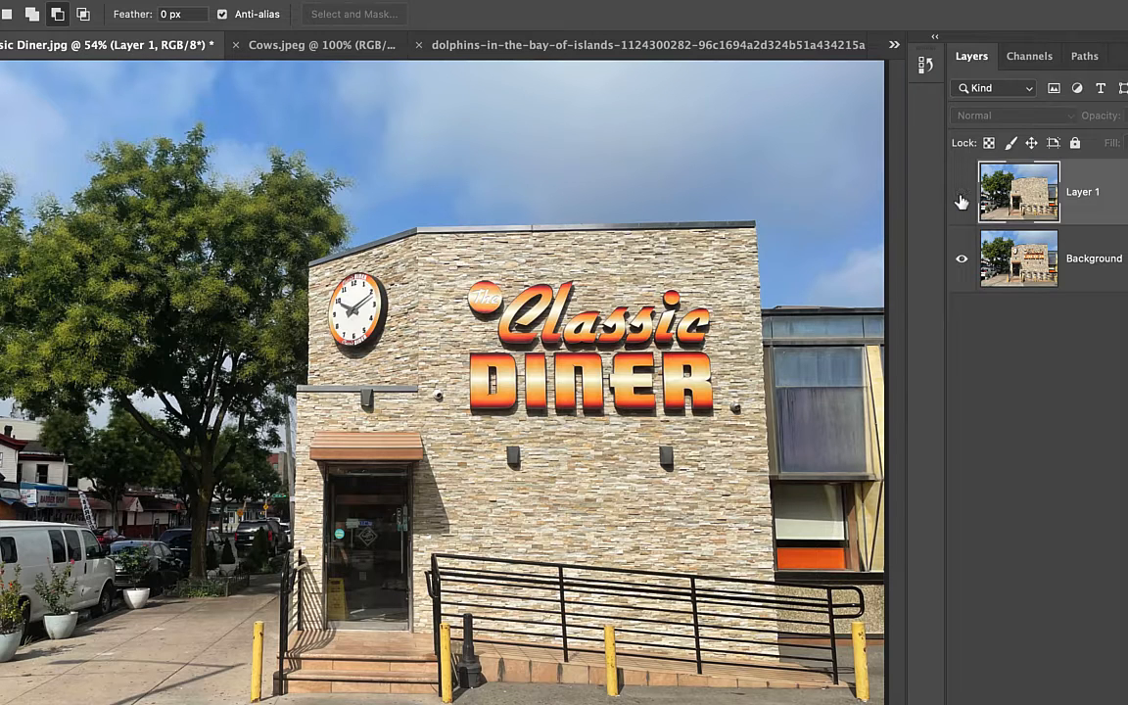
{"action": "left_click", "coordinate": [962, 195]}
{"action": "left_click", "coordinate": [962, 196]}
{"action": "left_click", "coordinate": [962, 196]}
{"action": "left_click", "coordinate": [962, 196]}
{"action": "left_click", "coordinate": [962, 196]}
{"action": "left_click", "coordinate": [962, 196]}
{"action": "left_click", "coordinate": [962, 196]}
{"action": "left_click", "coordinate": [962, 196]}
Switch to the dolphins-in-the-bay-of-islands photo and outline the lower-left dolphin with its splash using the Lasso tool
{"action": "left_click", "coordinate": [296, 44]}
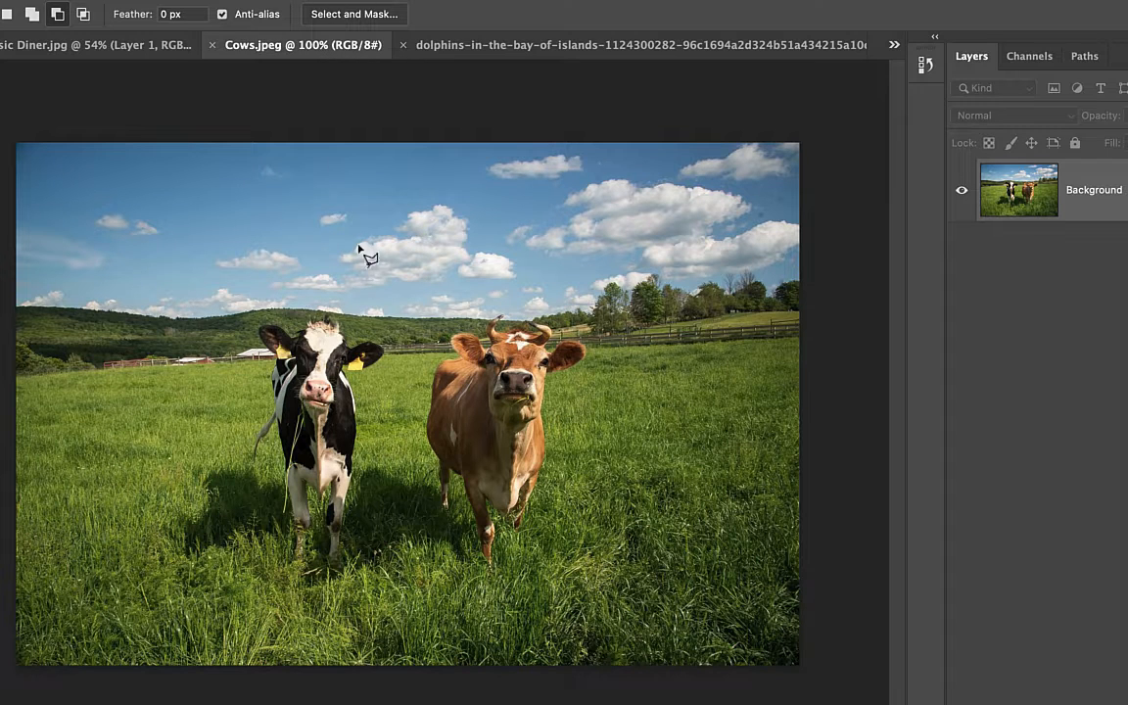
{"action": "left_click", "coordinate": [470, 46]}
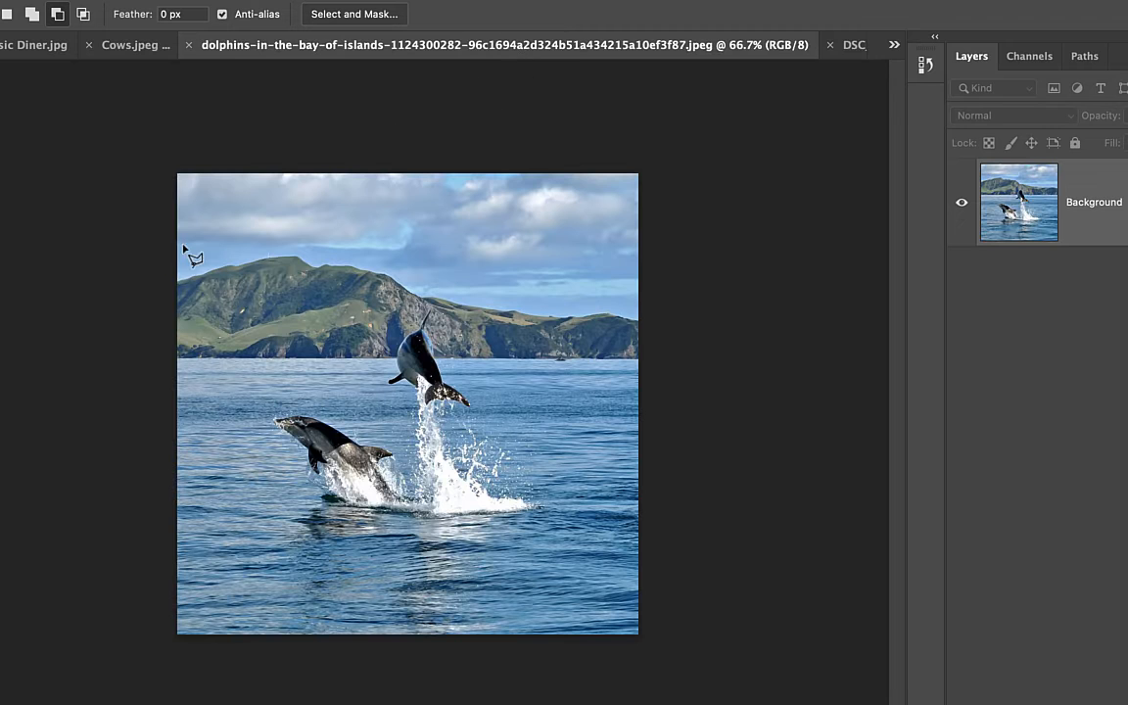
{"action": "key", "text": "super+equal"}
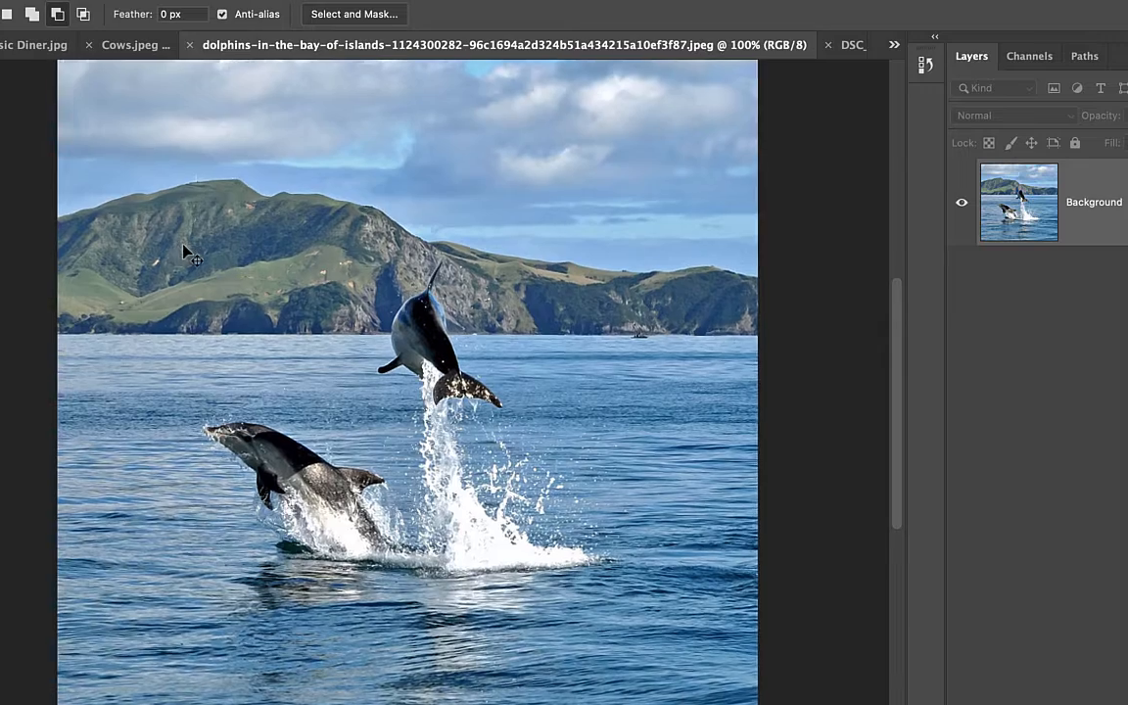
{"action": "key", "text": "super+equal"}
{"action": "mouse_move", "coordinate": [263, 397]}
{"action": "left_mouse_down"}
{"action": "mouse_move", "coordinate": [348, 313]}
{"action": "mouse_move", "coordinate": [319, 359]}
{"action": "left_mouse_up"}
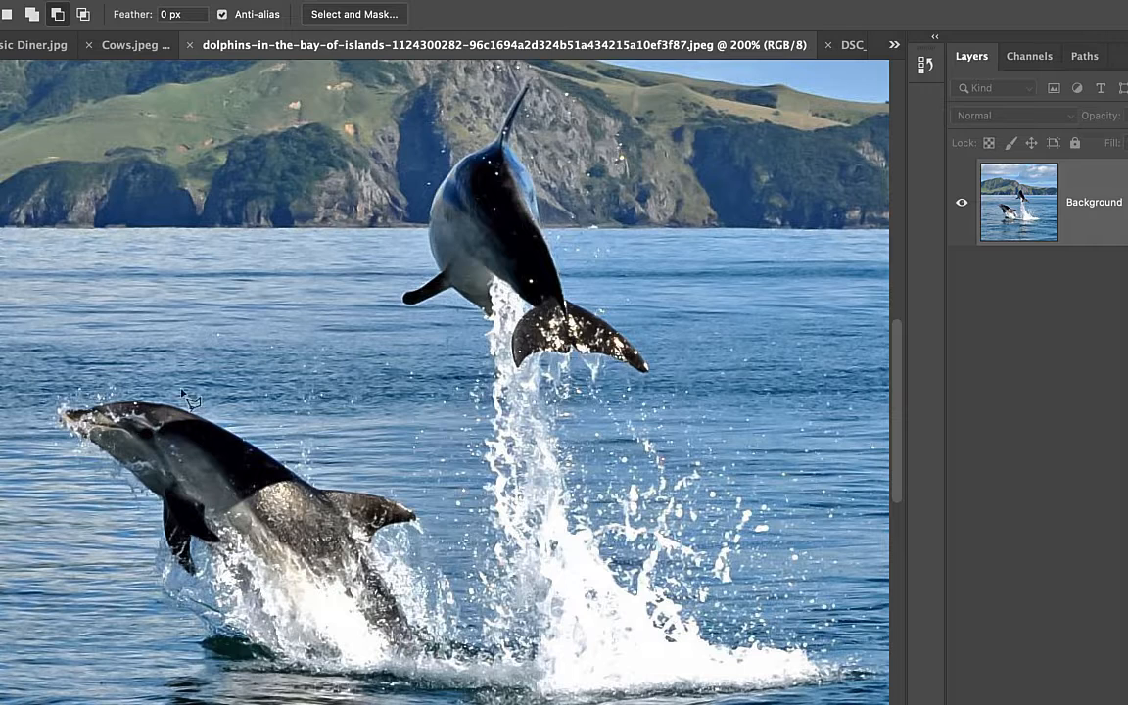
{"action": "left_click", "coordinate": [1, 118]}
{"action": "left_click", "coordinate": [8, 118]}
{"action": "mouse_move", "coordinate": [144, 365]}
{"action": "left_mouse_down"}
{"action": "mouse_move", "coordinate": [414, 511]}
{"action": "mouse_move", "coordinate": [451, 667]}
{"action": "left_mouse_up"}
{"action": "left_click_drag", "start_coordinate": [347, 696], "coordinate": [256, 677]}
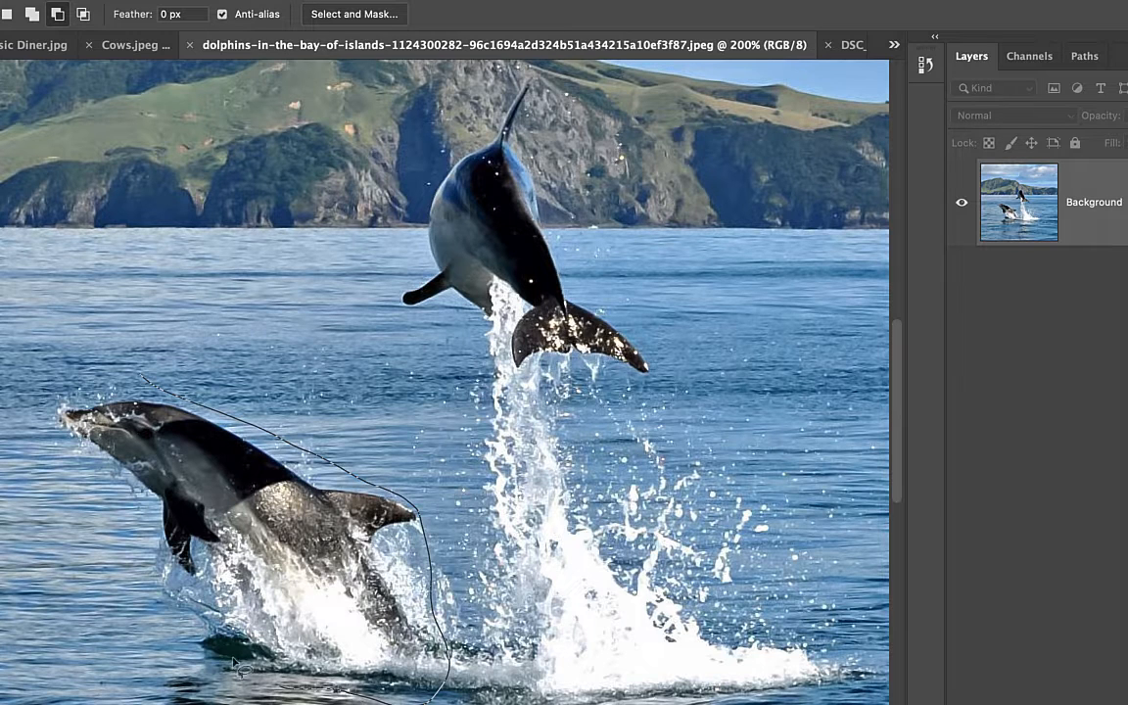
{"action": "mouse_move", "coordinate": [187, 645]}
{"action": "left_mouse_down"}
{"action": "mouse_move", "coordinate": [144, 574]}
{"action": "mouse_move", "coordinate": [137, 512]}
{"action": "mouse_move", "coordinate": [43, 420]}
{"action": "mouse_move", "coordinate": [60, 392]}
{"action": "left_mouse_up"}
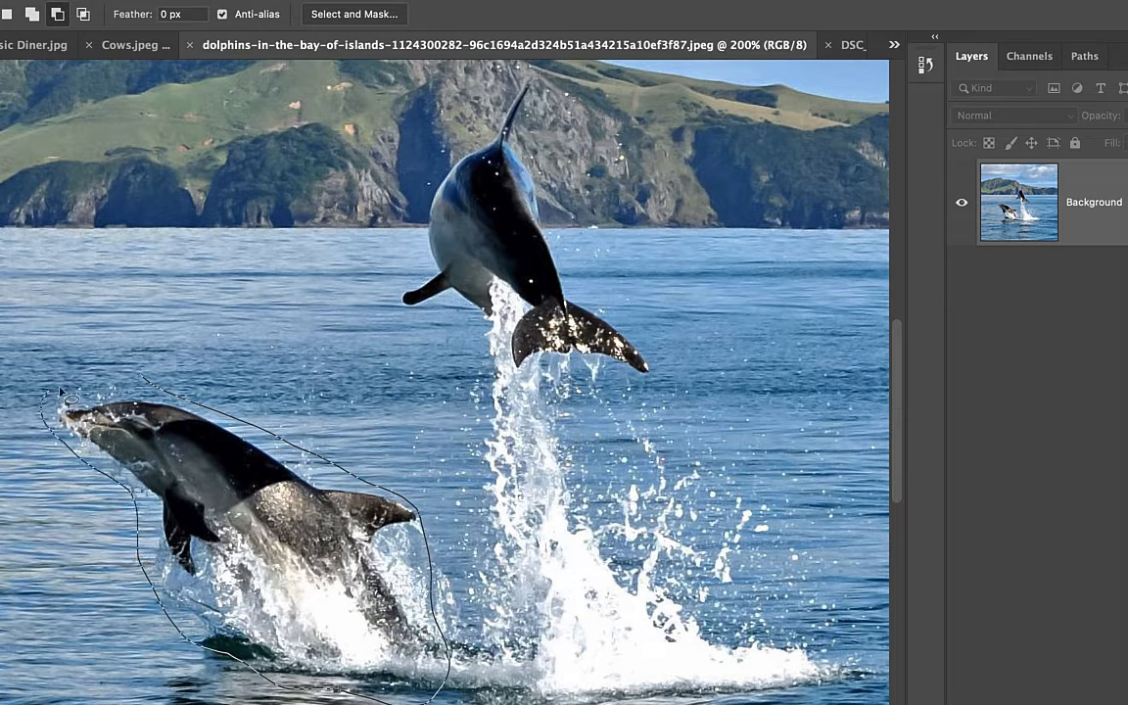
{"action": "left_click_drag", "start_coordinate": [147, 385], "coordinate": [145, 380]}
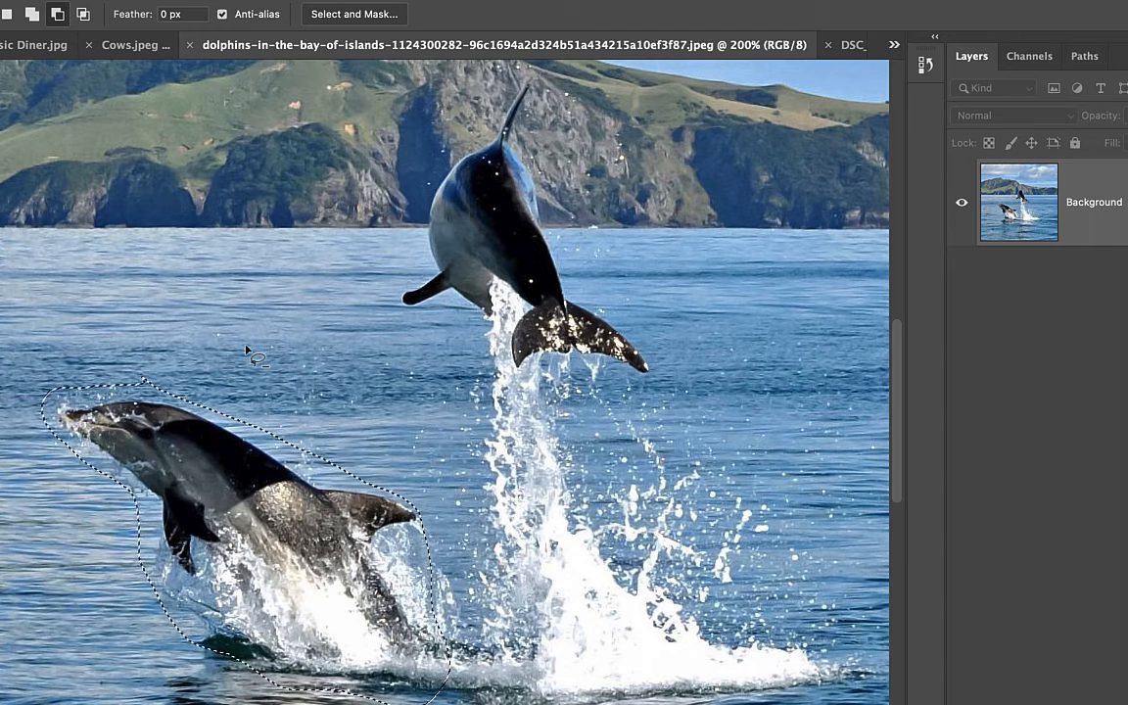
Remove the outlined lower-left dolphin with a Content-Aware fill and deselect
{"action": "right_click", "coordinate": [198, 318]}
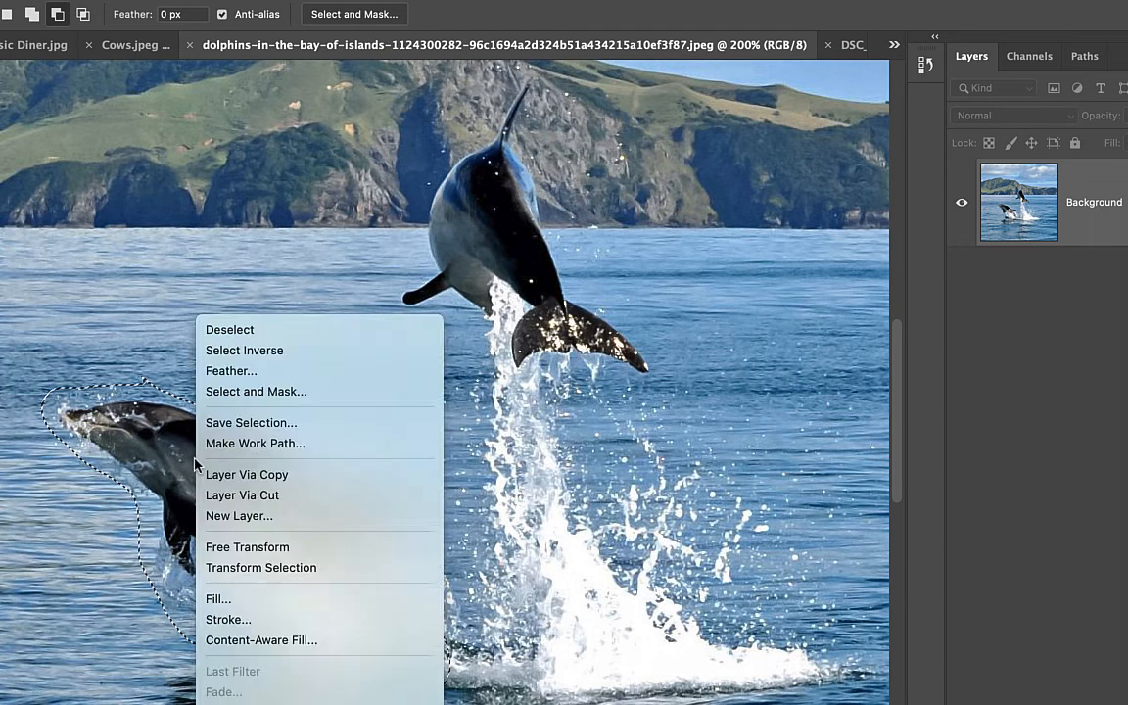
{"action": "left_click", "coordinate": [309, 599]}
{"action": "left_click", "coordinate": [726, 286]}
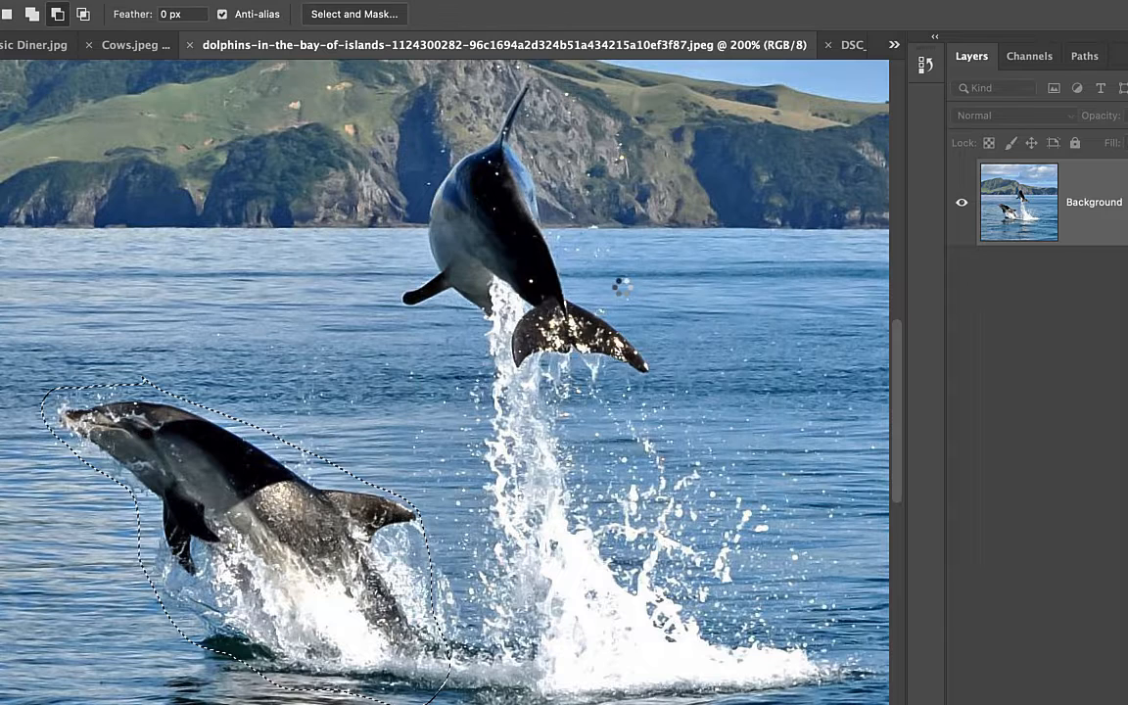
{"action": "key", "text": "ctrl+d"}
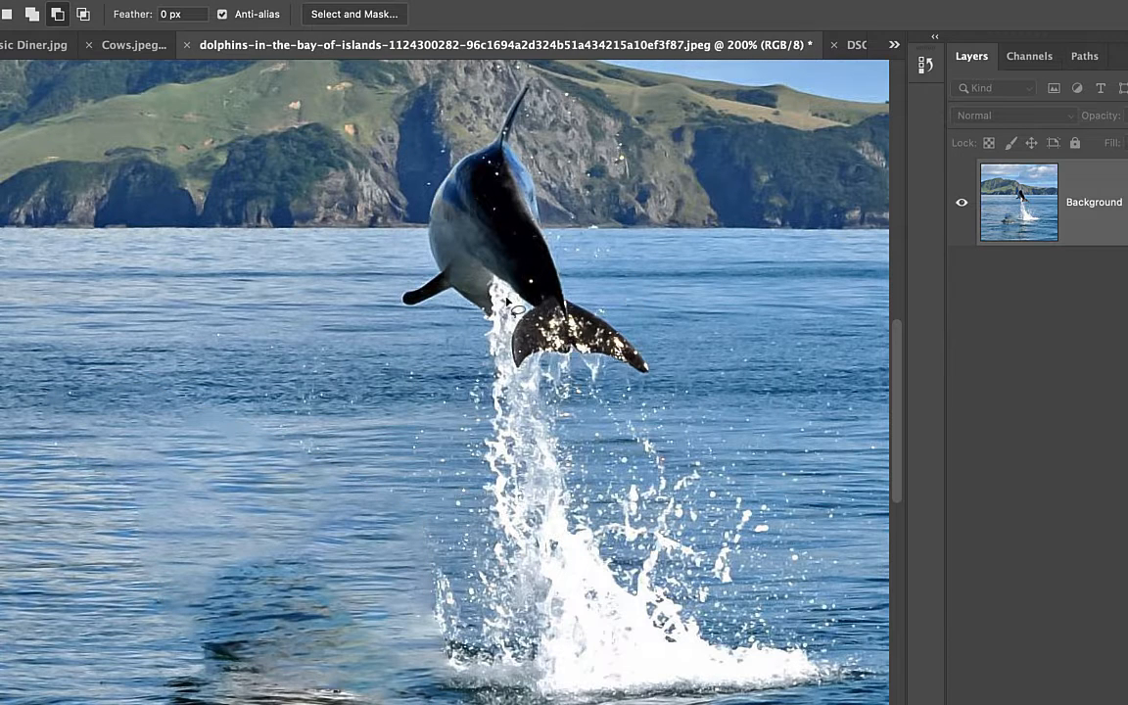
Duplicate the Background layer and outline the remaining leaping dolphin on the copy with the Lasso tool
{"action": "left_click_drag", "start_coordinate": [537, 311], "coordinate": [492, 339]}
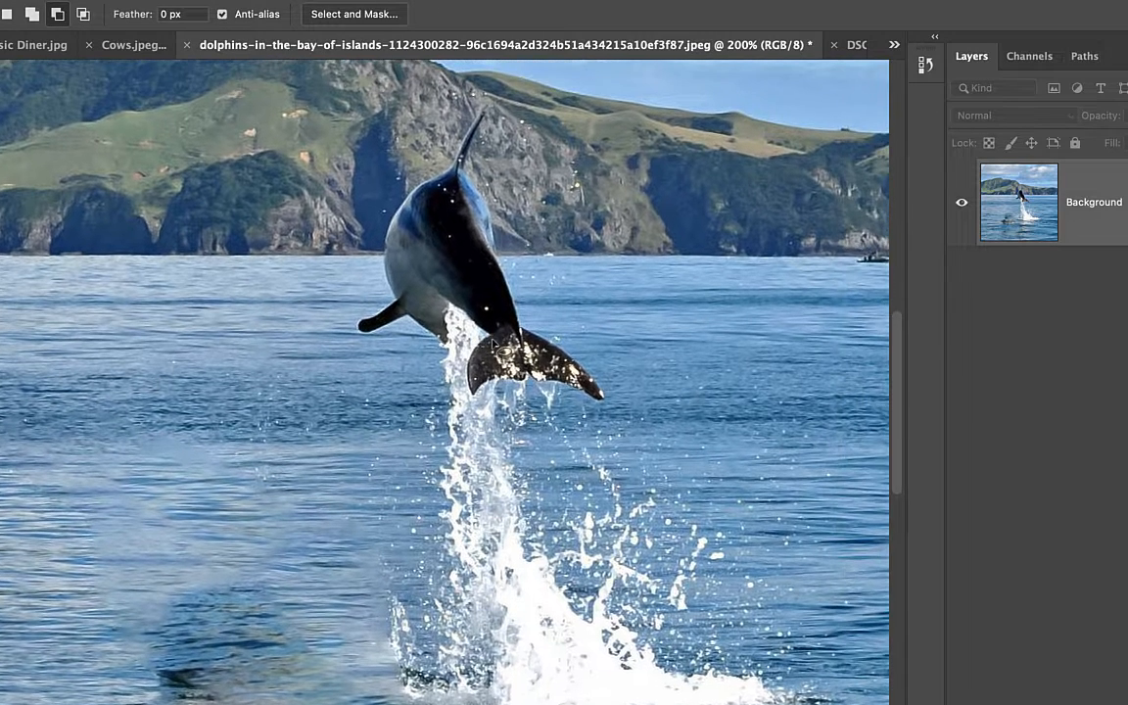
{"action": "key", "text": "ctrl+j"}
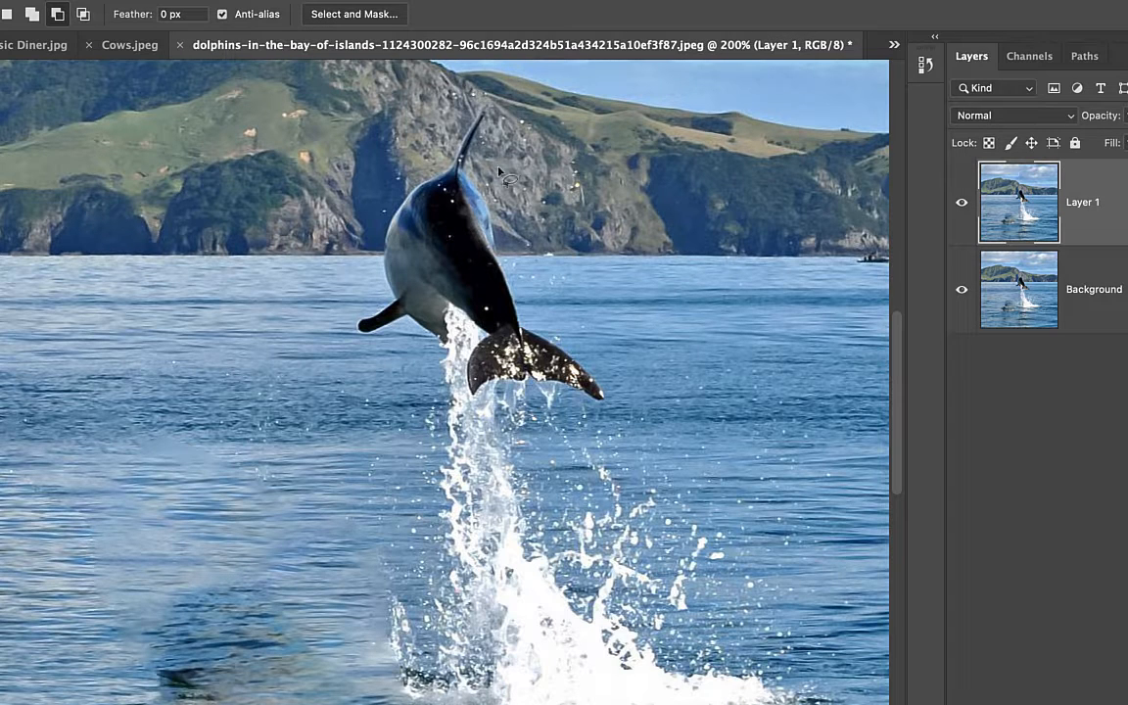
{"action": "left_click_drag", "start_coordinate": [489, 118], "coordinate": [458, 125]}
{"action": "left_click_drag", "start_coordinate": [431, 174], "coordinate": [405, 188]}
{"action": "left_click_drag", "start_coordinate": [389, 346], "coordinate": [425, 355]}
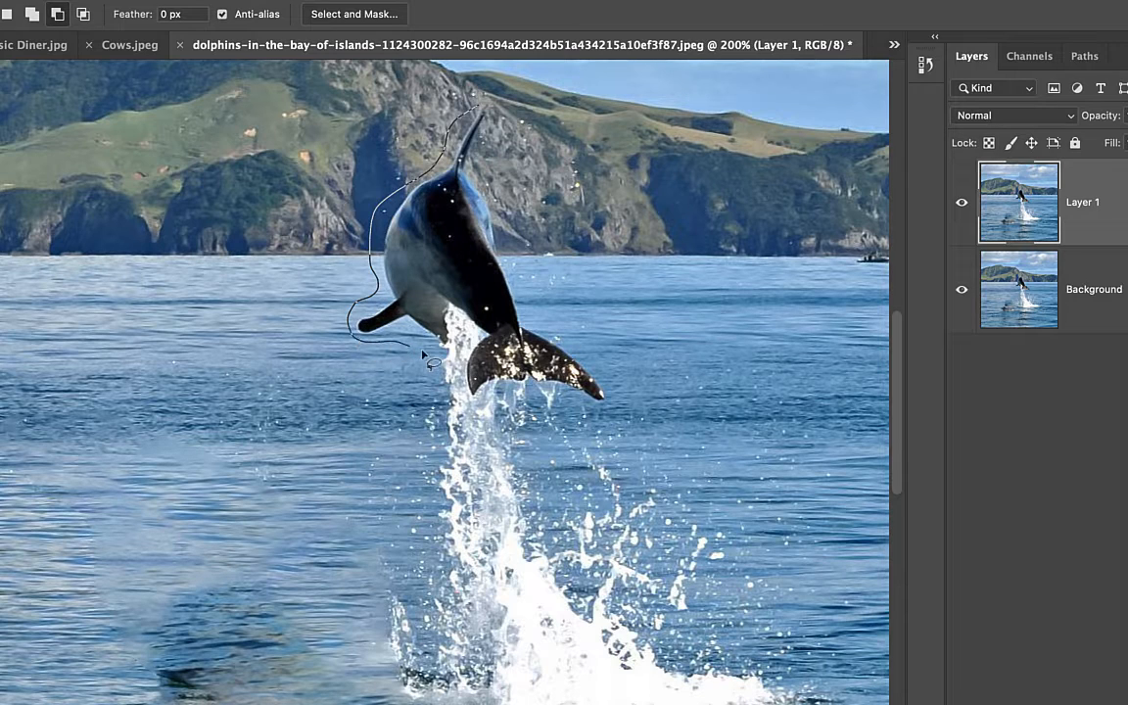
{"action": "mouse_move", "coordinate": [563, 423]}
{"action": "left_mouse_down"}
{"action": "mouse_move", "coordinate": [608, 398]}
{"action": "mouse_move", "coordinate": [559, 339]}
{"action": "left_mouse_up"}
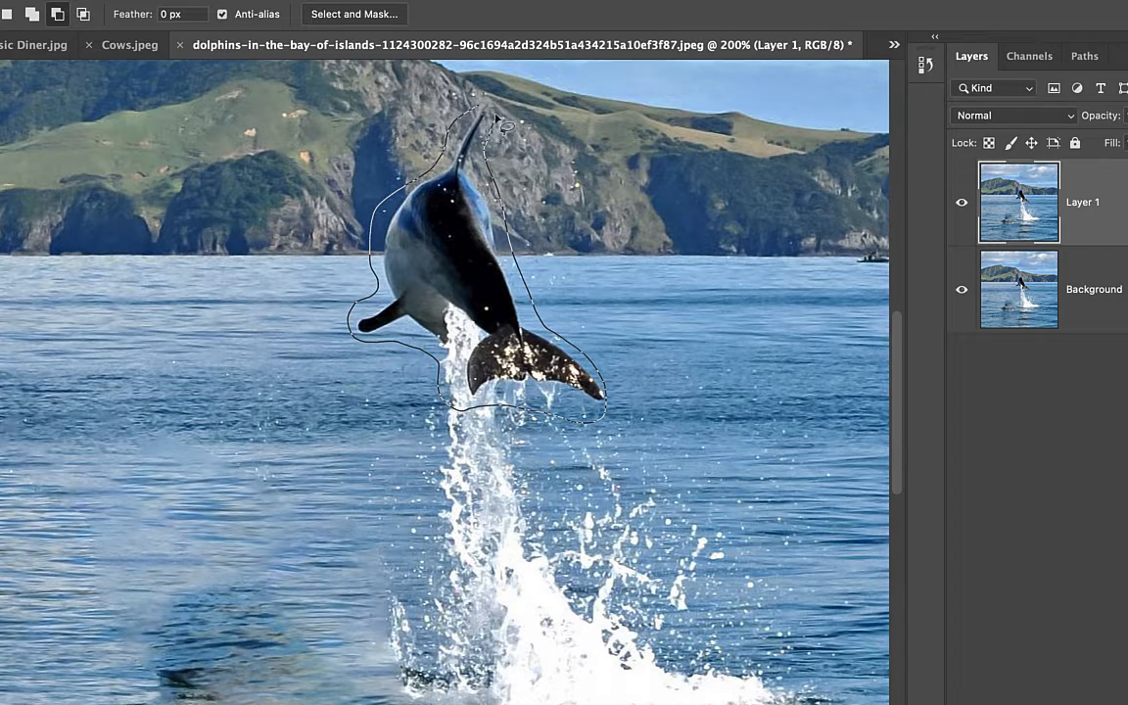
{"action": "left_click_drag", "start_coordinate": [482, 105], "coordinate": [485, 104]}
Replace the outlined leaping dolphin with a Content-Aware fill and deselect
{"action": "right_click", "coordinate": [452, 153]}
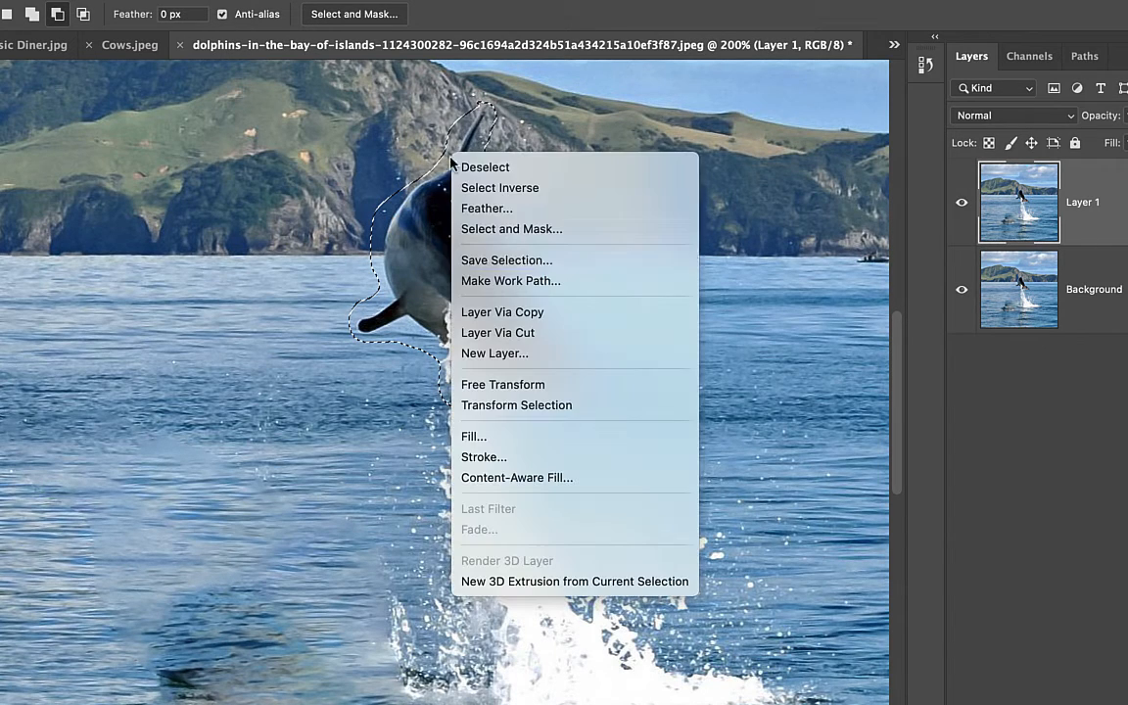
{"action": "left_click", "coordinate": [549, 436]}
{"action": "left_click", "coordinate": [720, 284]}
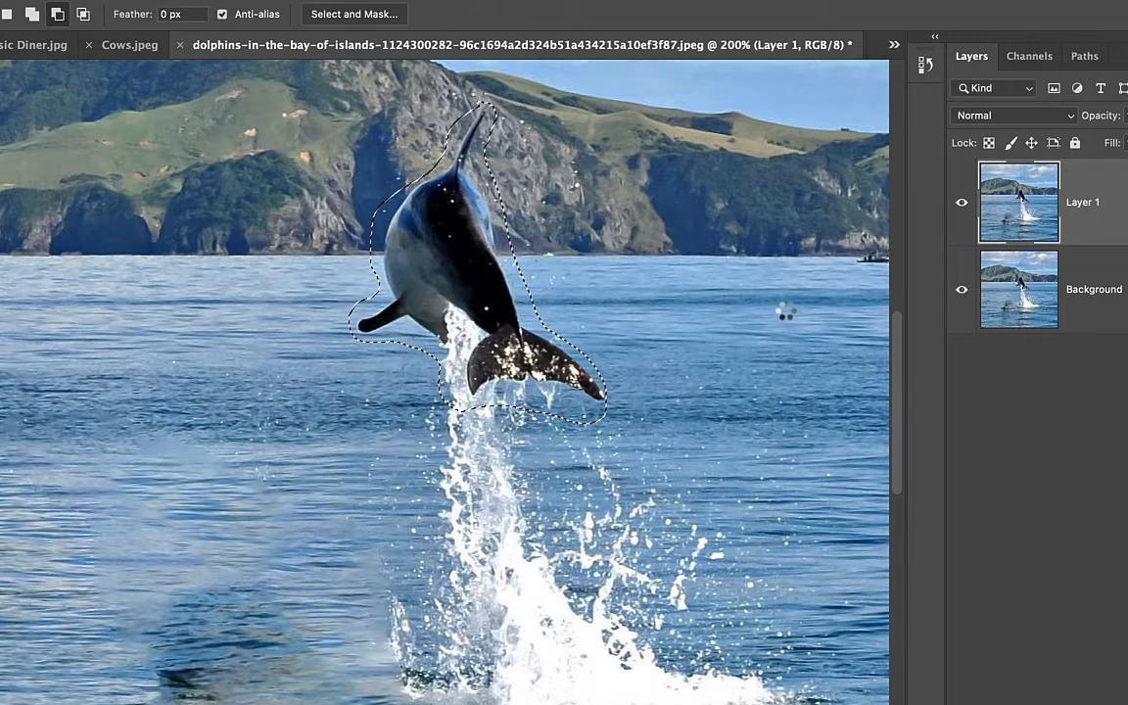
{"action": "key", "text": "super+d"}
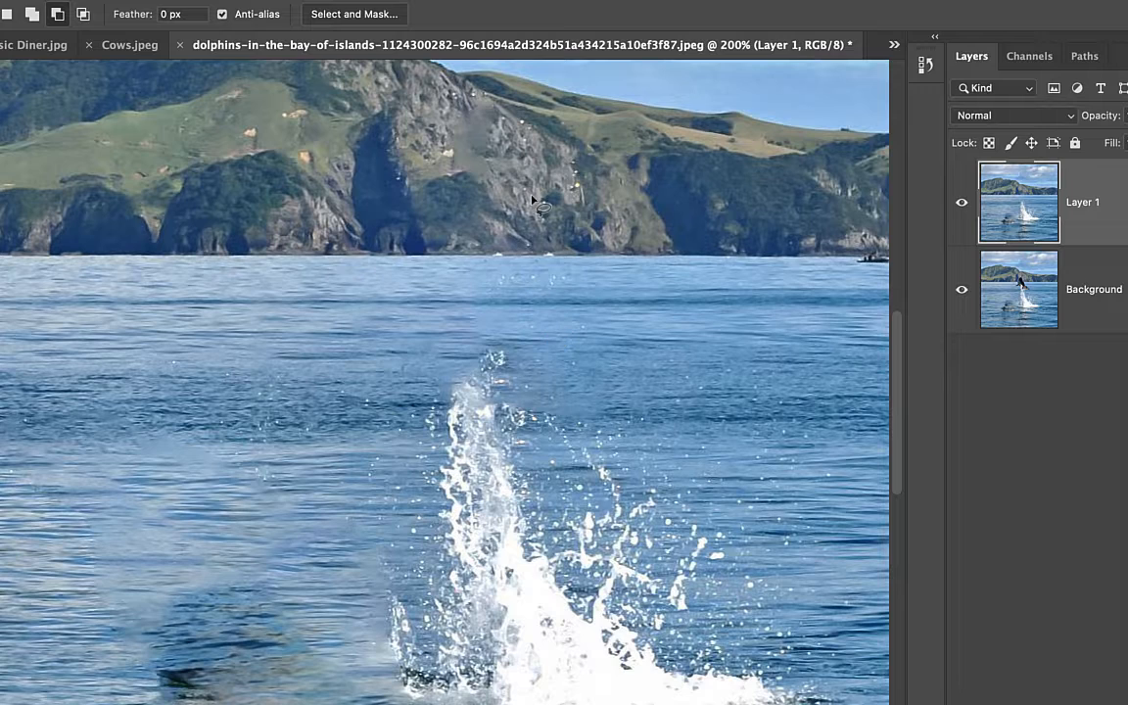
Cover the blurred patch on the rocky cliff with cloned rock texture, using the Clone Stamp at 39 px
{"action": "left_click_drag", "start_coordinate": [524, 173], "coordinate": [509, 249]}
{"action": "key", "text": "super+equal"}
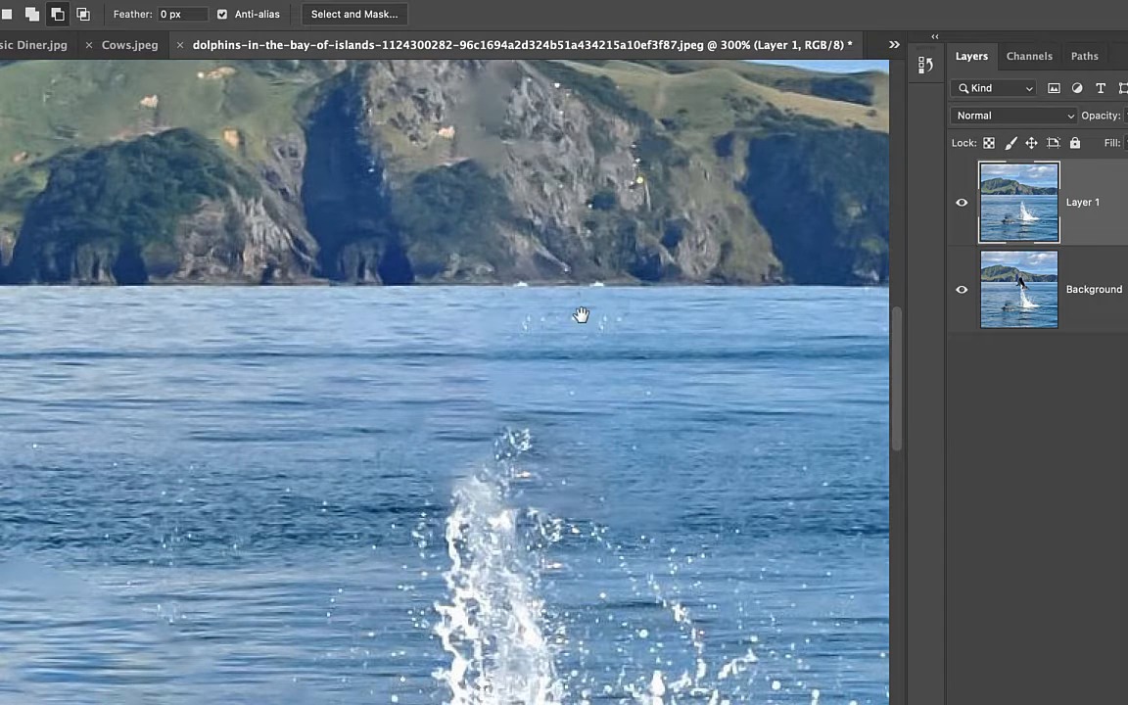
{"action": "left_click_drag", "start_coordinate": [581, 315], "coordinate": [532, 442]}
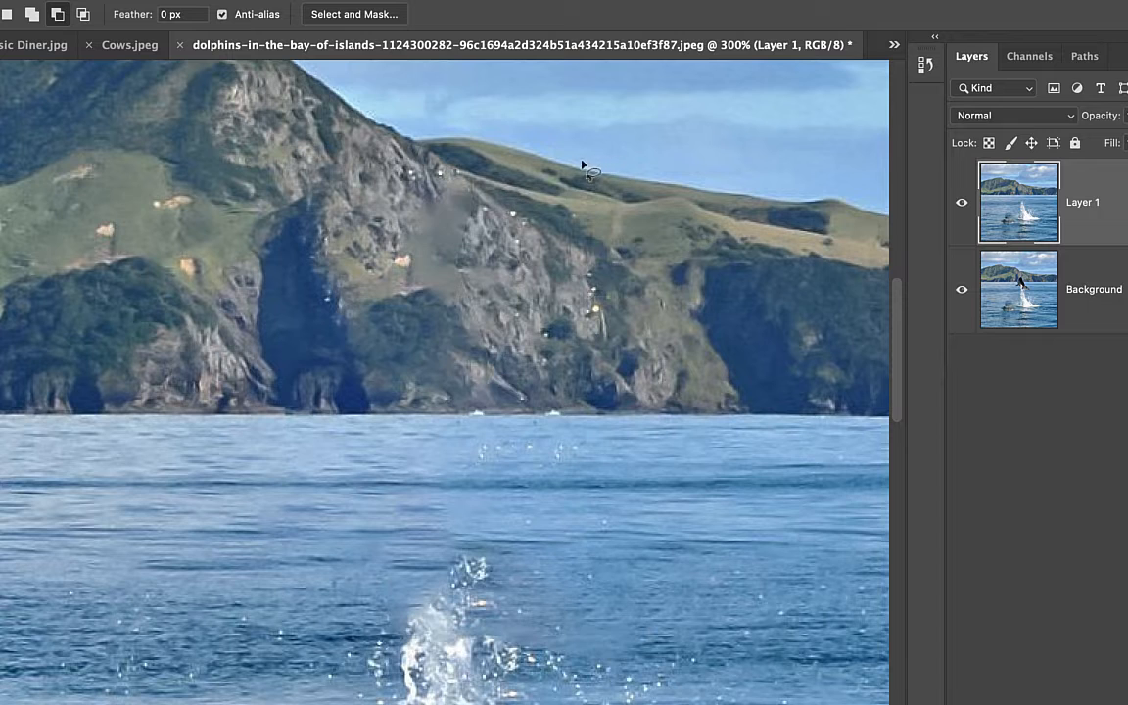
{"action": "key", "text": "s"}
{"action": "right_click", "coordinate": [567, 270]}
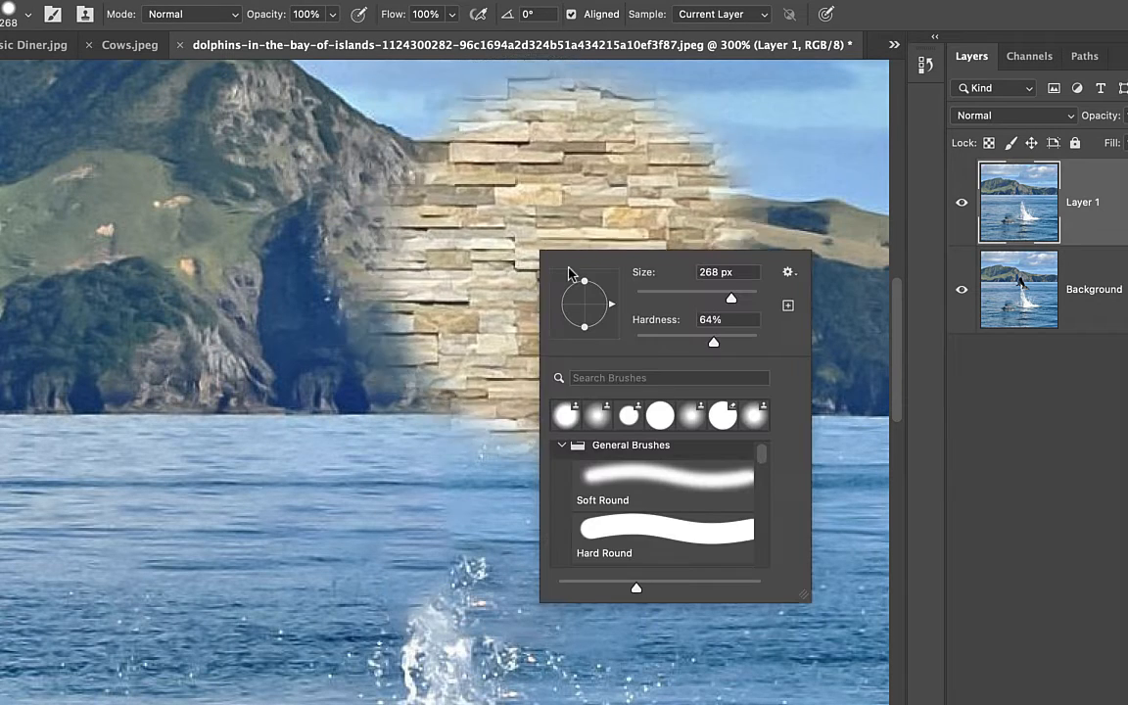
{"action": "left_click", "coordinate": [665, 297]}
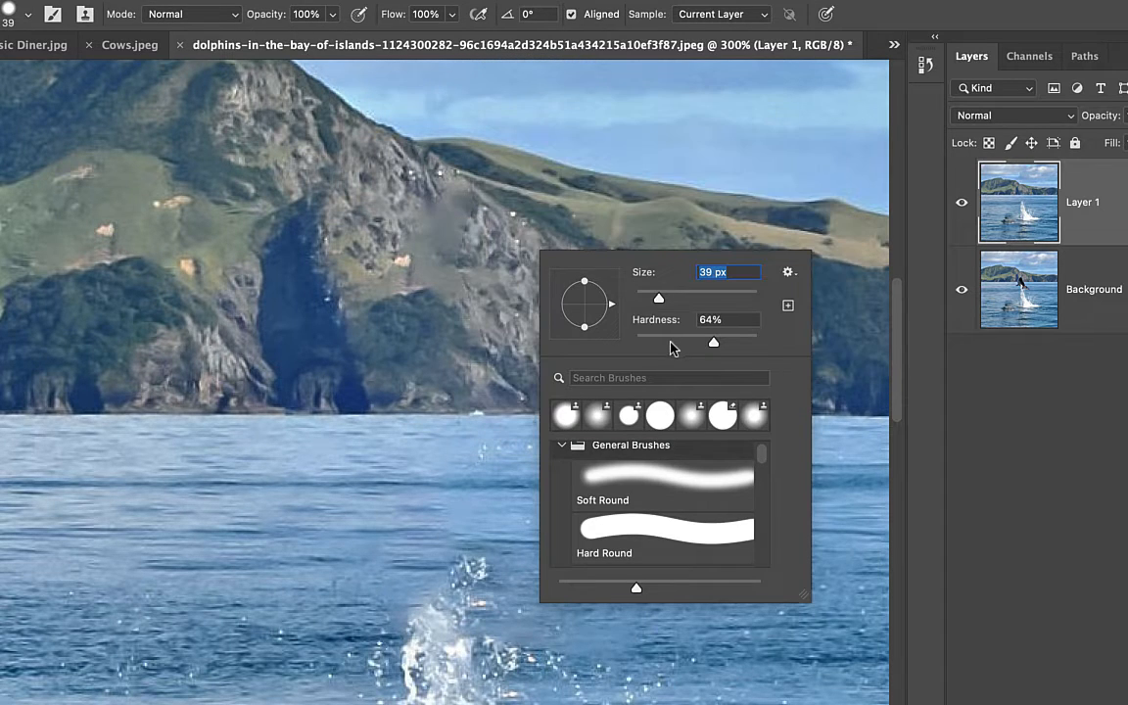
{"action": "left_click", "coordinate": [470, 239], "text": "alt"}
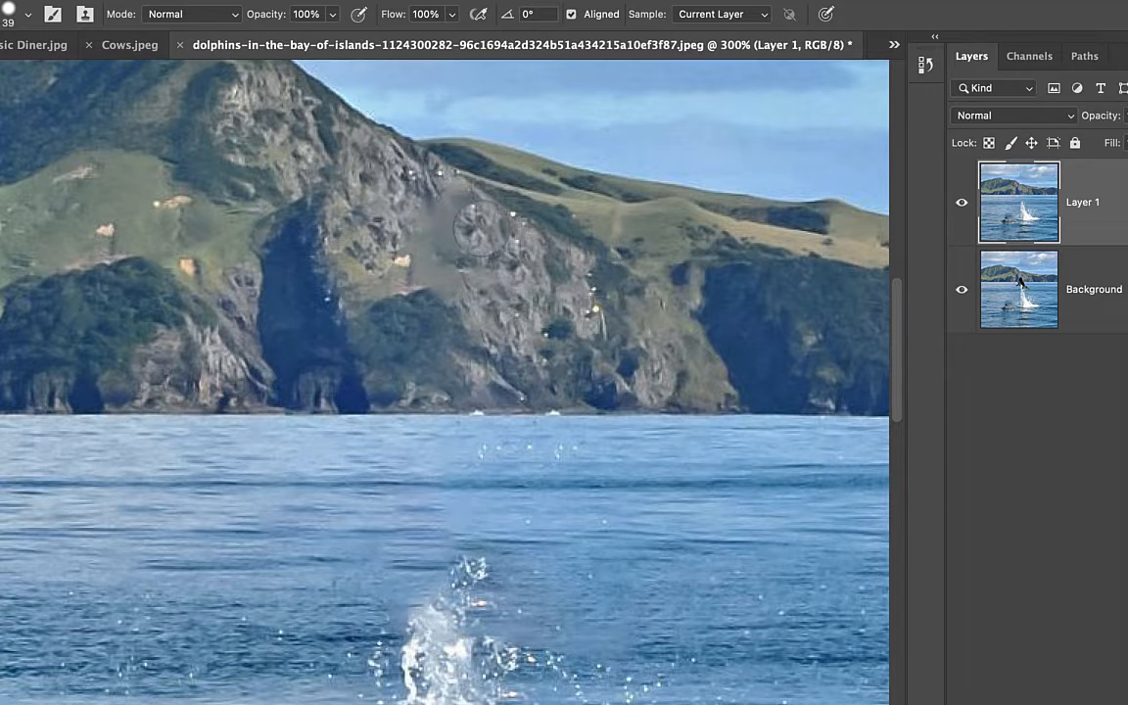
{"action": "mouse_move", "coordinate": [438, 199]}
{"action": "left_mouse_down"}
{"action": "mouse_move", "coordinate": [394, 186]}
{"action": "mouse_move", "coordinate": [399, 215]}
{"action": "mouse_move", "coordinate": [428, 217]}
{"action": "left_mouse_up"}
{"action": "mouse_move", "coordinate": [447, 262]}
{"action": "left_mouse_down"}
{"action": "mouse_move", "coordinate": [487, 268]}
{"action": "mouse_move", "coordinate": [478, 245]}
{"action": "left_mouse_up"}
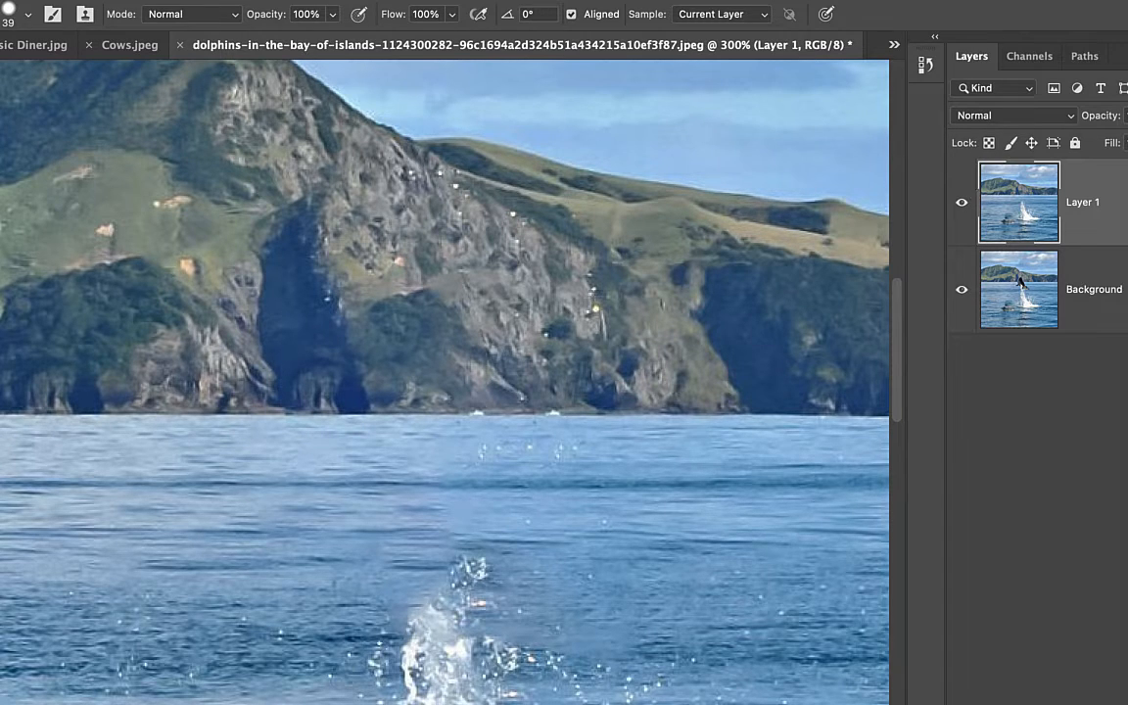
{"action": "key", "text": "super+minus"}
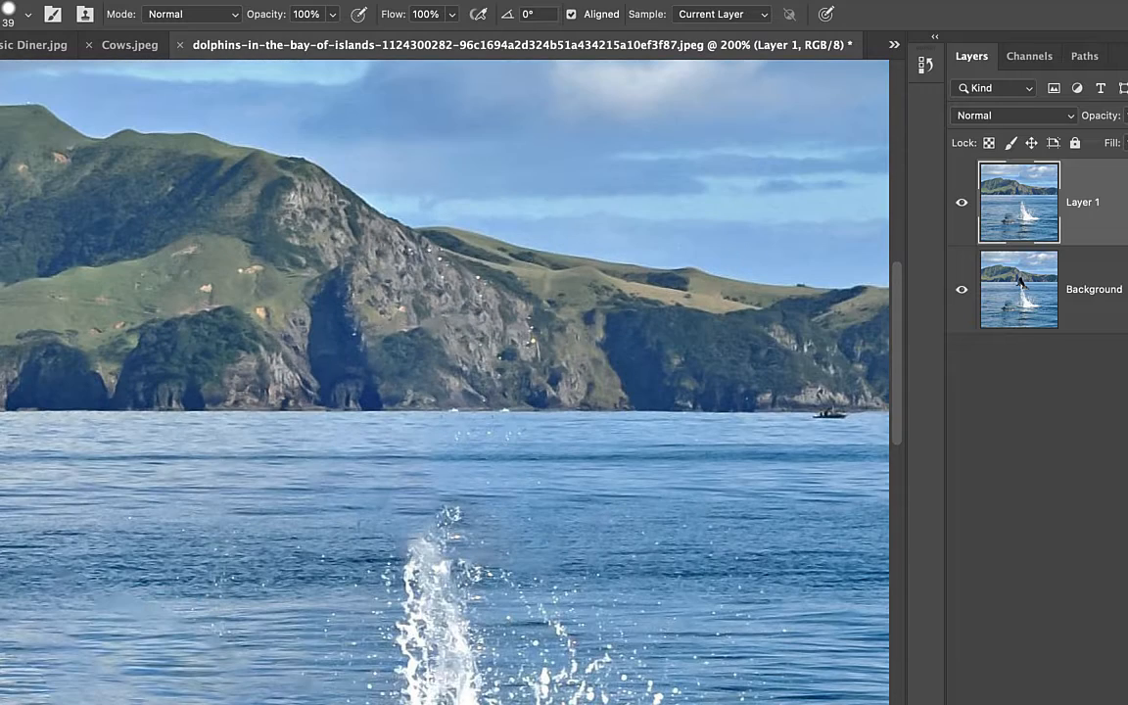
Switch to the DSC_3659.JPG photo and look over the hugging children and their surroundings
{"action": "left_click", "coordinate": [895, 47]}
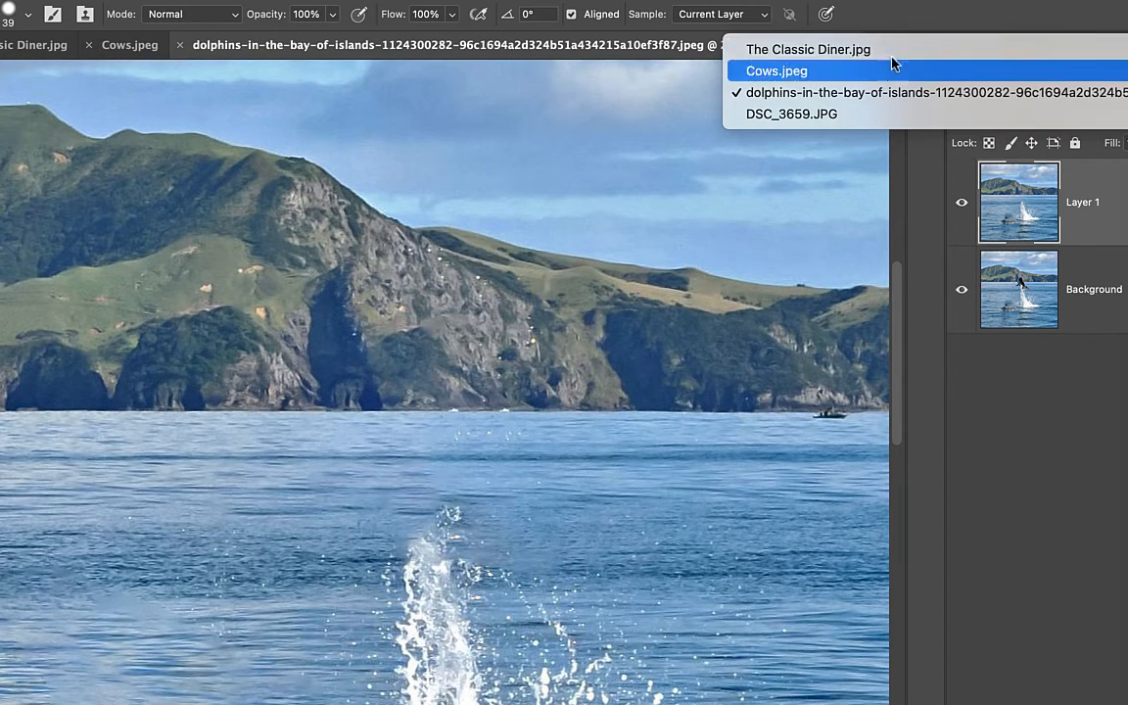
{"action": "left_click", "coordinate": [882, 111]}
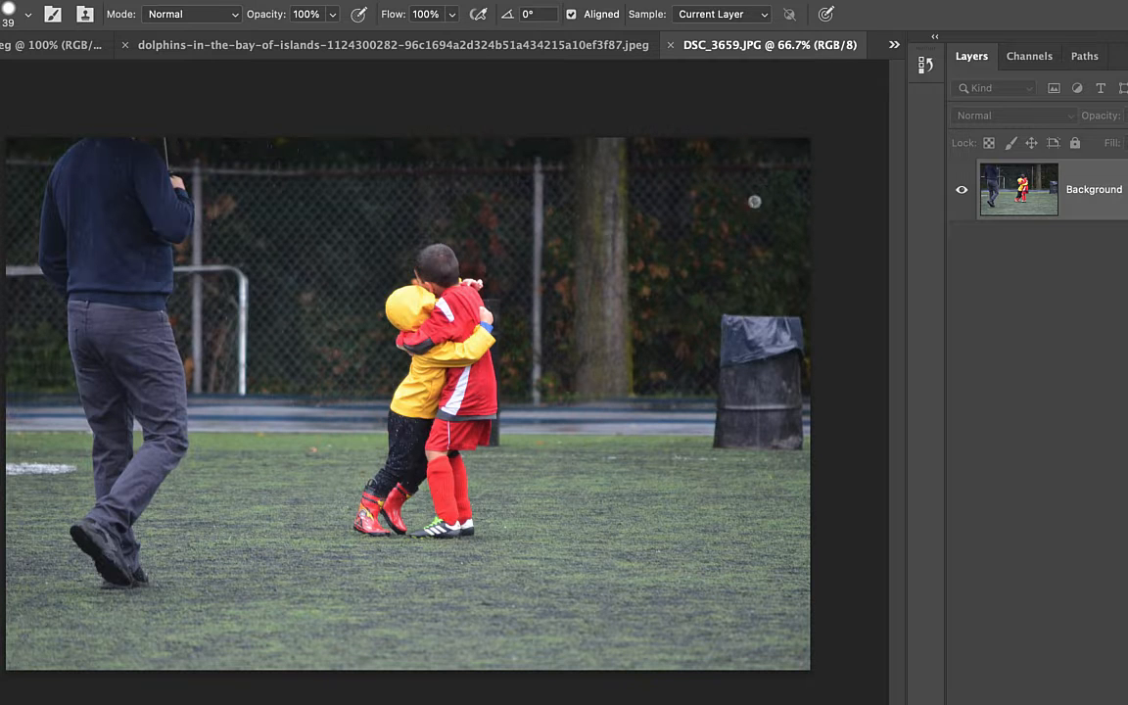
{"action": "key", "text": "super+plus"}
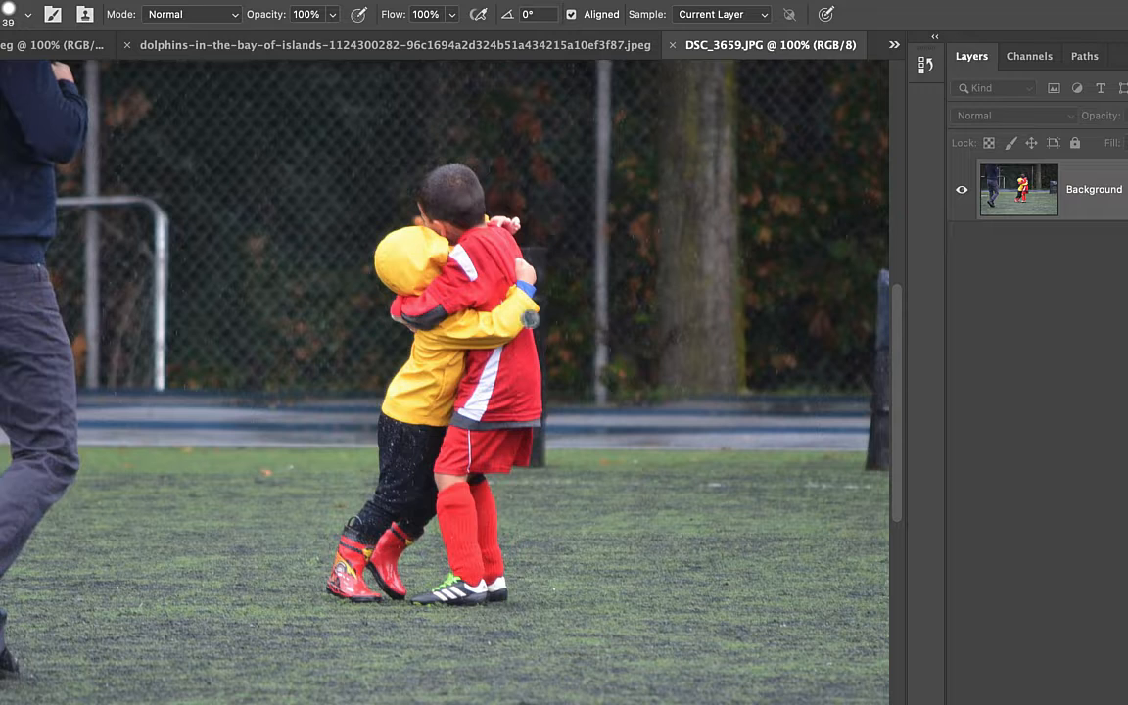
{"action": "left_click_drag", "start_coordinate": [523, 404], "coordinate": [423, 405]}
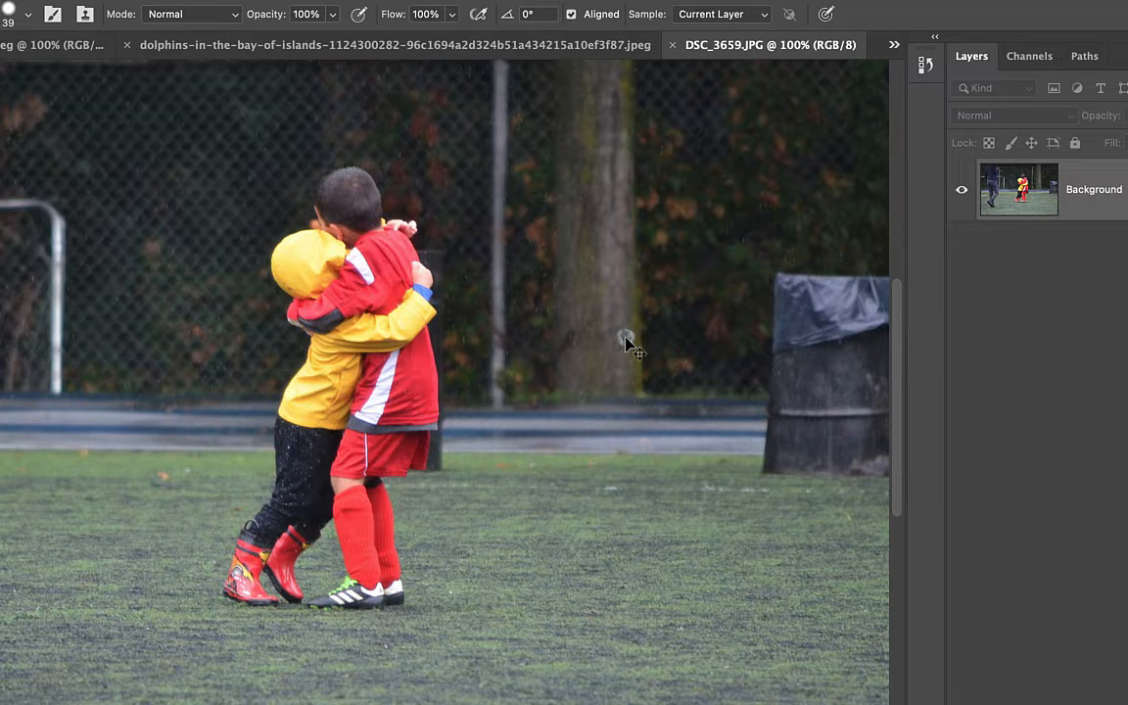
{"action": "scroll", "coordinate": [626, 339], "scroll_direction": "down", "scroll_amount": 1}
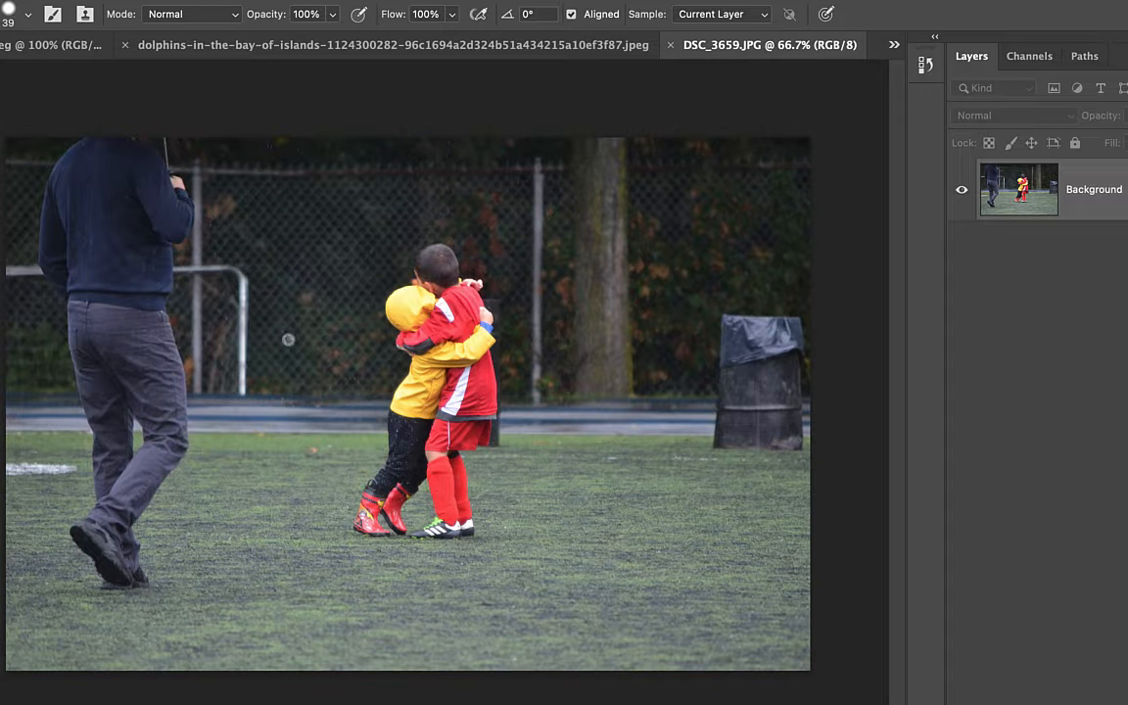
Crop the photo to cut off the walking man on the left side and a strip of grass below the children
{"action": "key", "text": "c"}
{"action": "left_click_drag", "start_coordinate": [3, 401], "coordinate": [130, 417]}
{"action": "left_click_drag", "start_coordinate": [402, 667], "coordinate": [398, 636]}
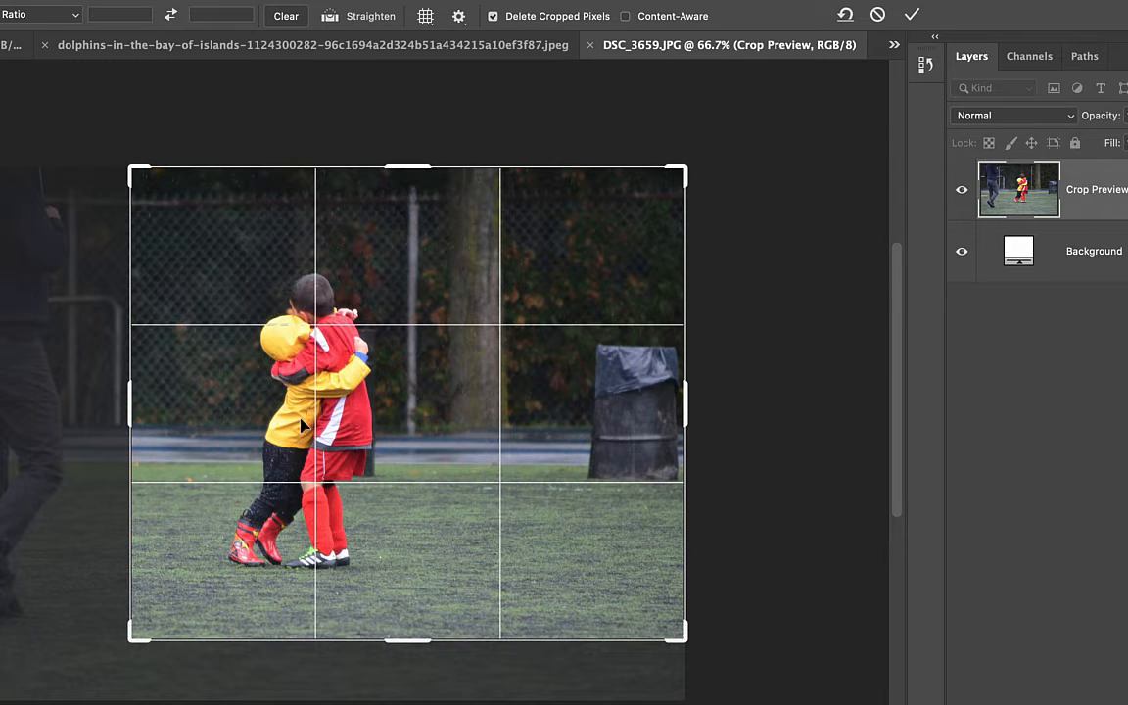
{"action": "left_click", "coordinate": [912, 16]}
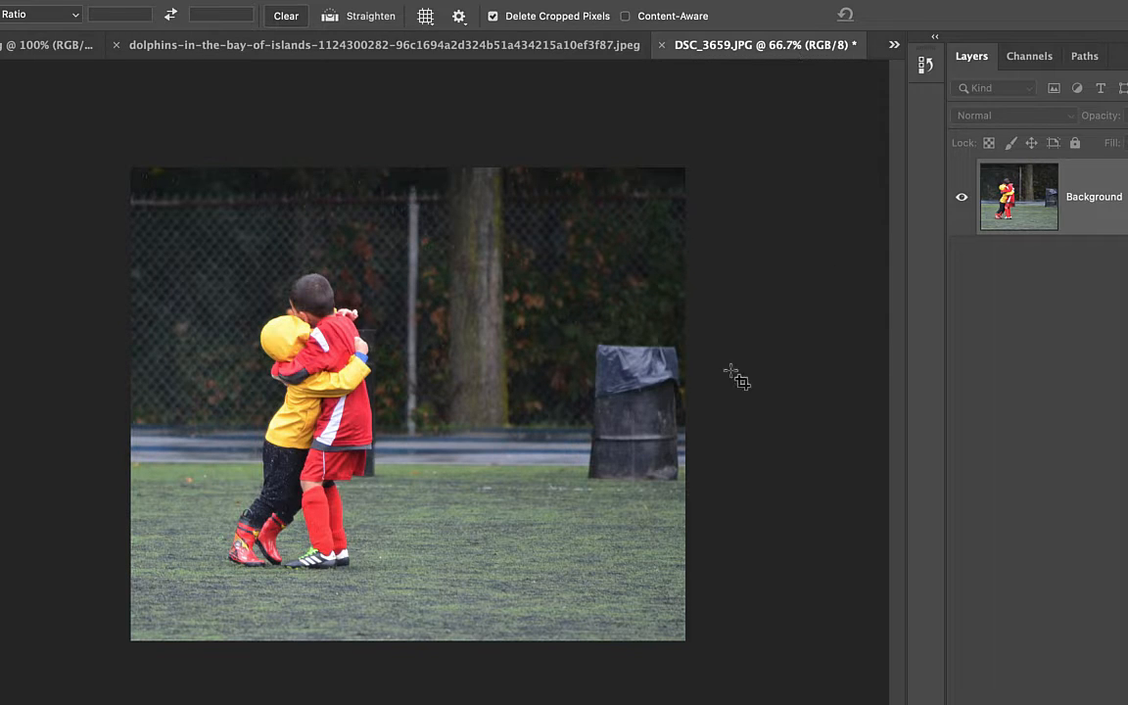
Duplicate the Background layer and select the trash barrel on the copy with the Rectangular Marquee
{"action": "key", "text": "m"}
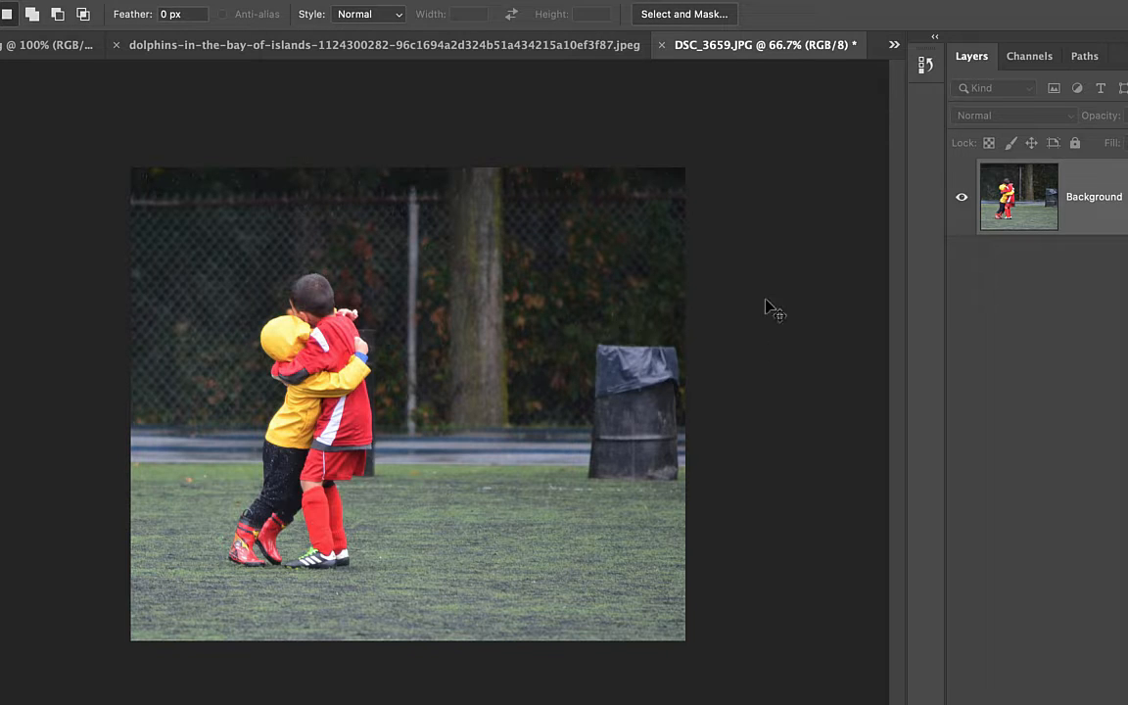
{"action": "key", "text": "ctrl+j"}
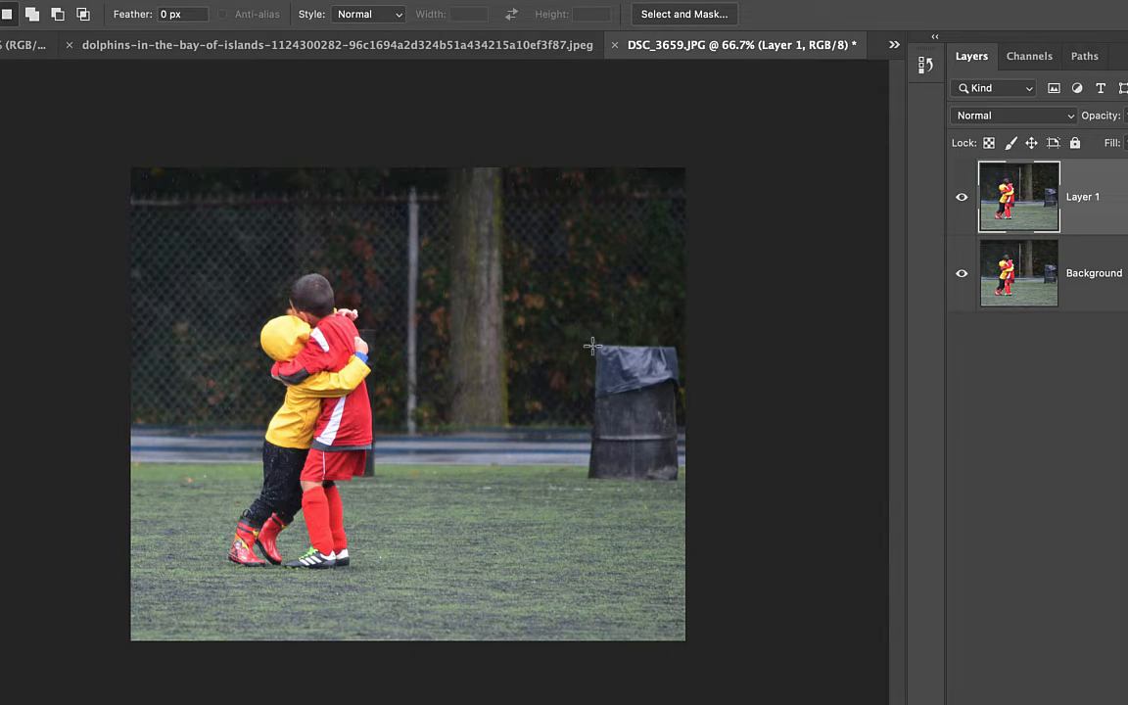
{"action": "left_click_drag", "start_coordinate": [590, 336], "coordinate": [689, 485]}
Replace the selected barrel with a Content-Aware fill, deselect, and compare before and after by toggling Layer 1's visibility
{"action": "right_click", "coordinate": [691, 470]}
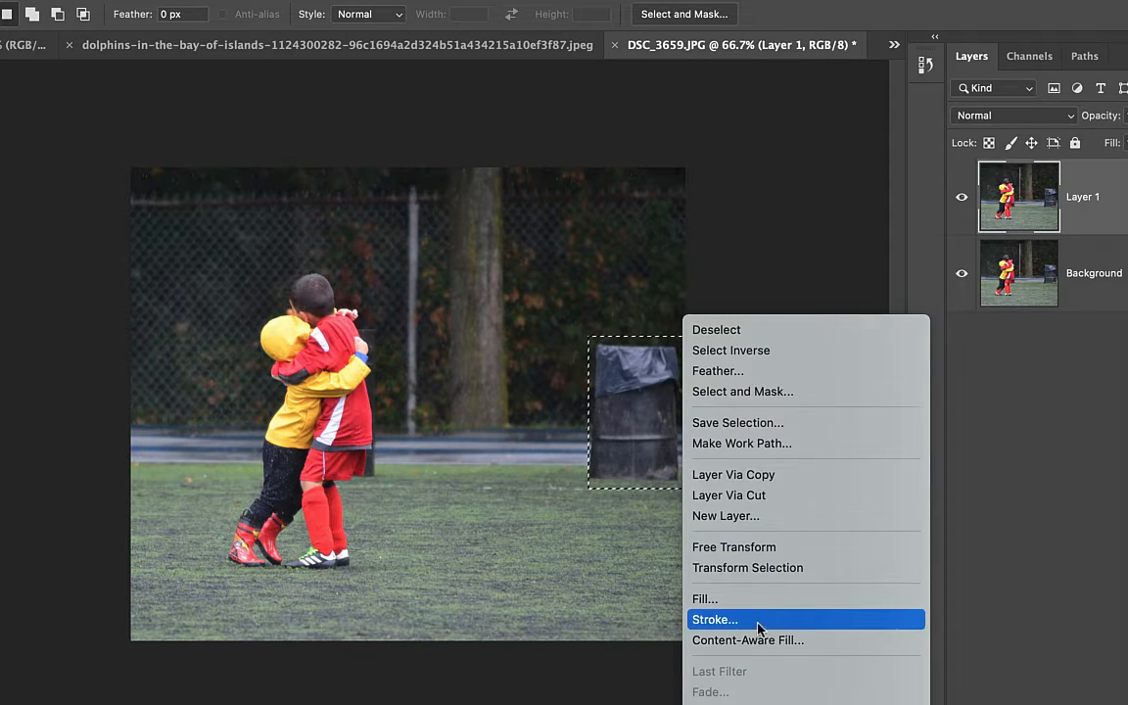
{"action": "left_click", "coordinate": [715, 598]}
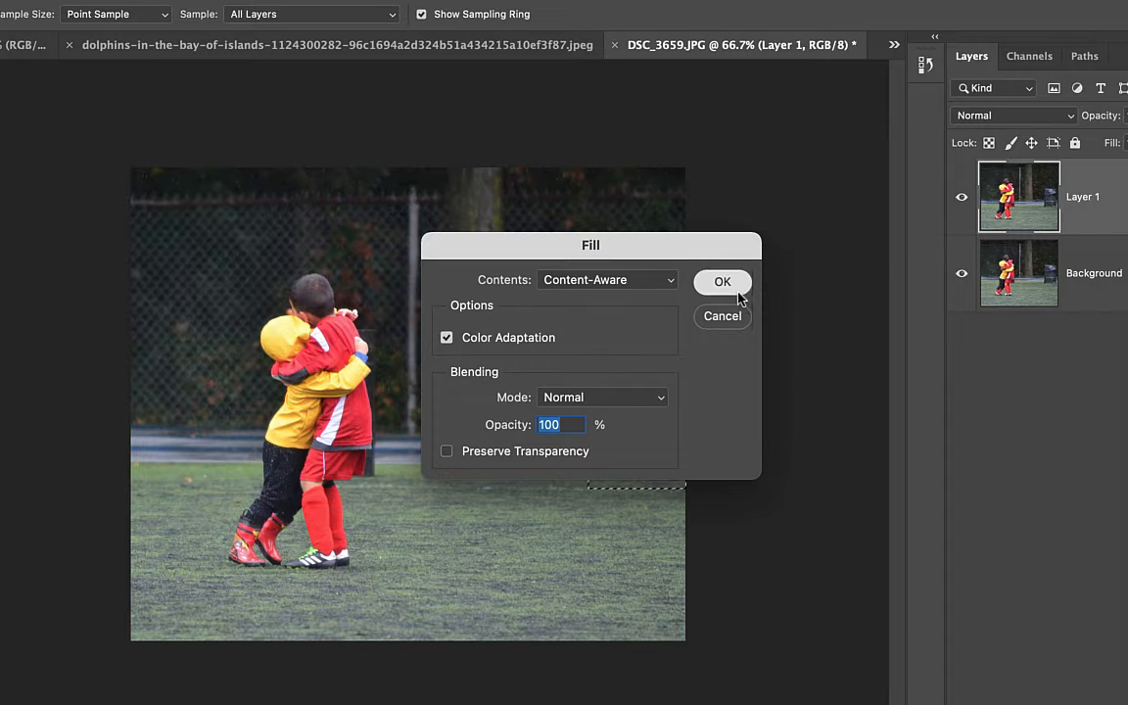
{"action": "key", "text": "Return"}
{"action": "key", "text": "ctrl+d"}
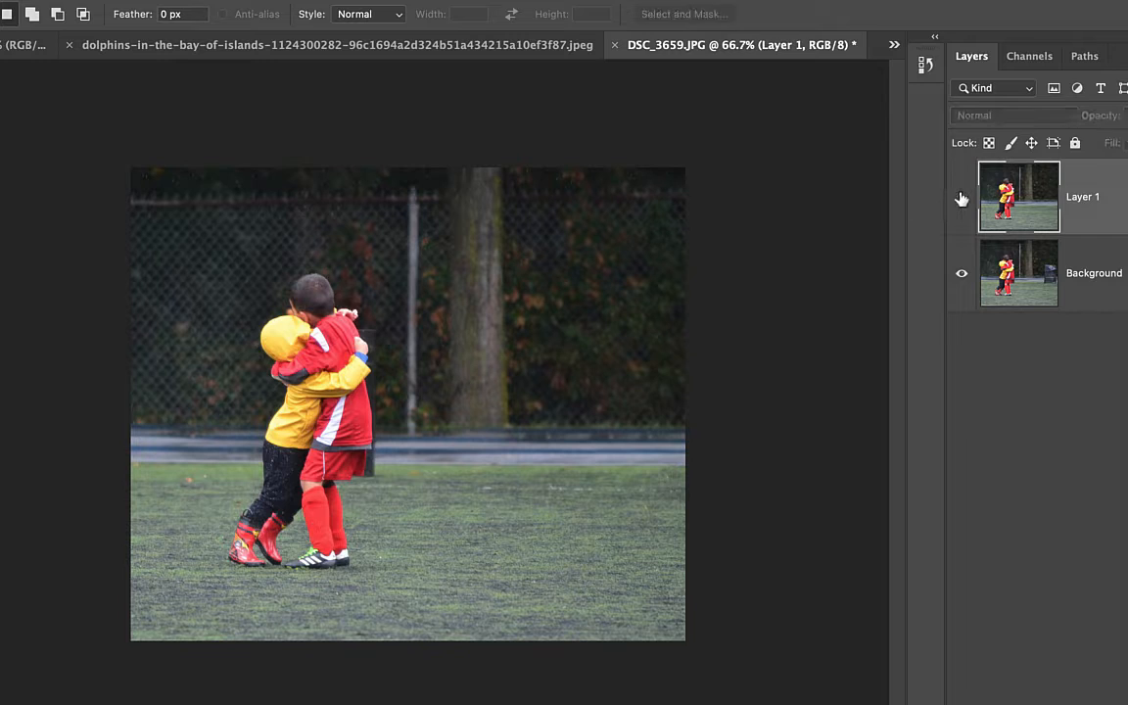
{"action": "left_click", "coordinate": [962, 197]}
{"action": "left_click", "coordinate": [962, 197]}
{"action": "left_click", "coordinate": [962, 197]}
{"action": "left_click", "coordinate": [962, 197]}
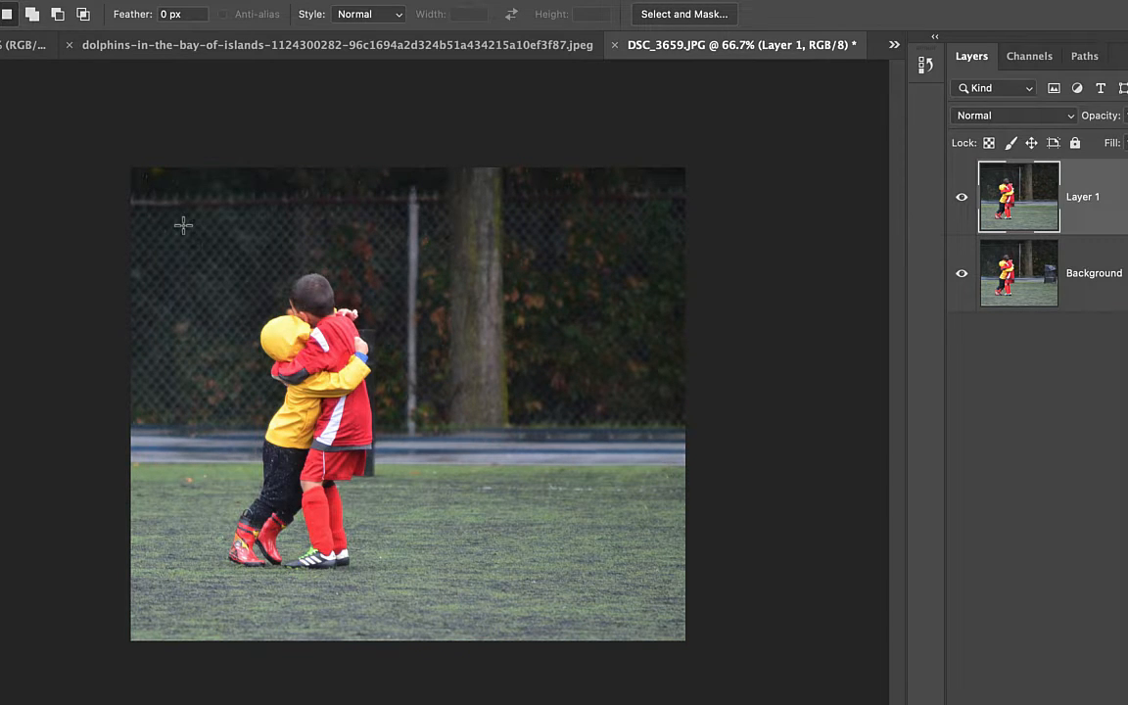
Select both hugging children with the Object Selection tool in Rectangle mode
{"action": "key", "text": "ctrl+plus"}
{"action": "key", "text": "ctrl+plus"}
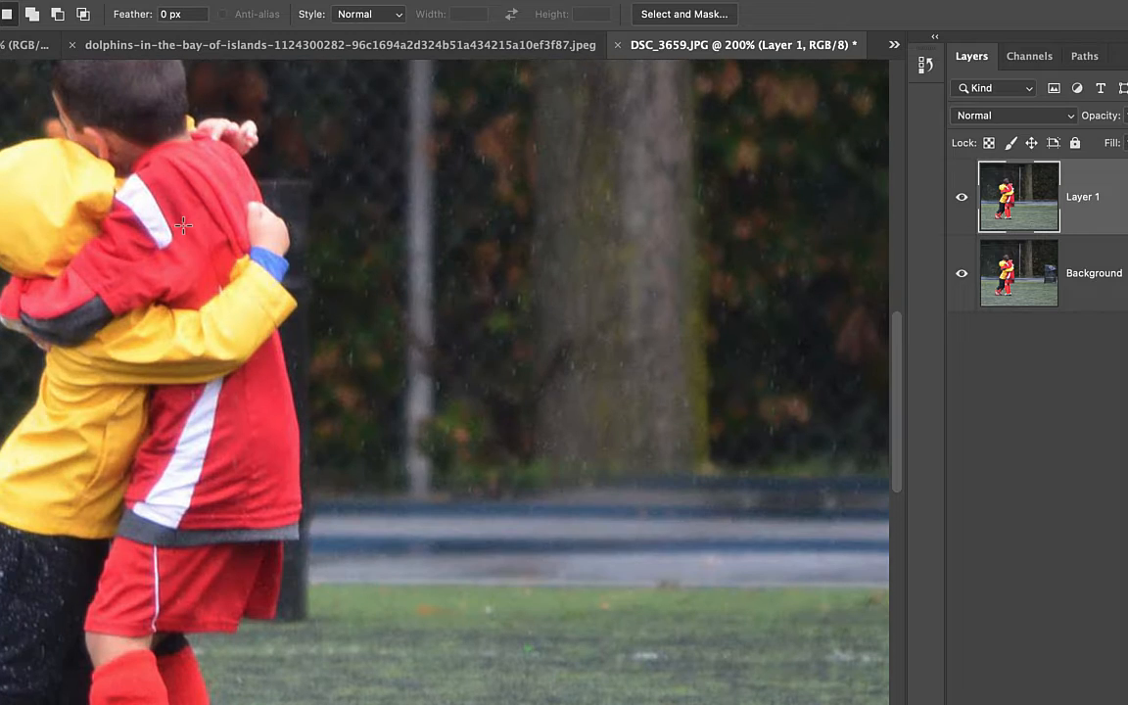
{"action": "scroll", "coordinate": [413, 307], "scroll_direction": "left", "scroll_amount": 5}
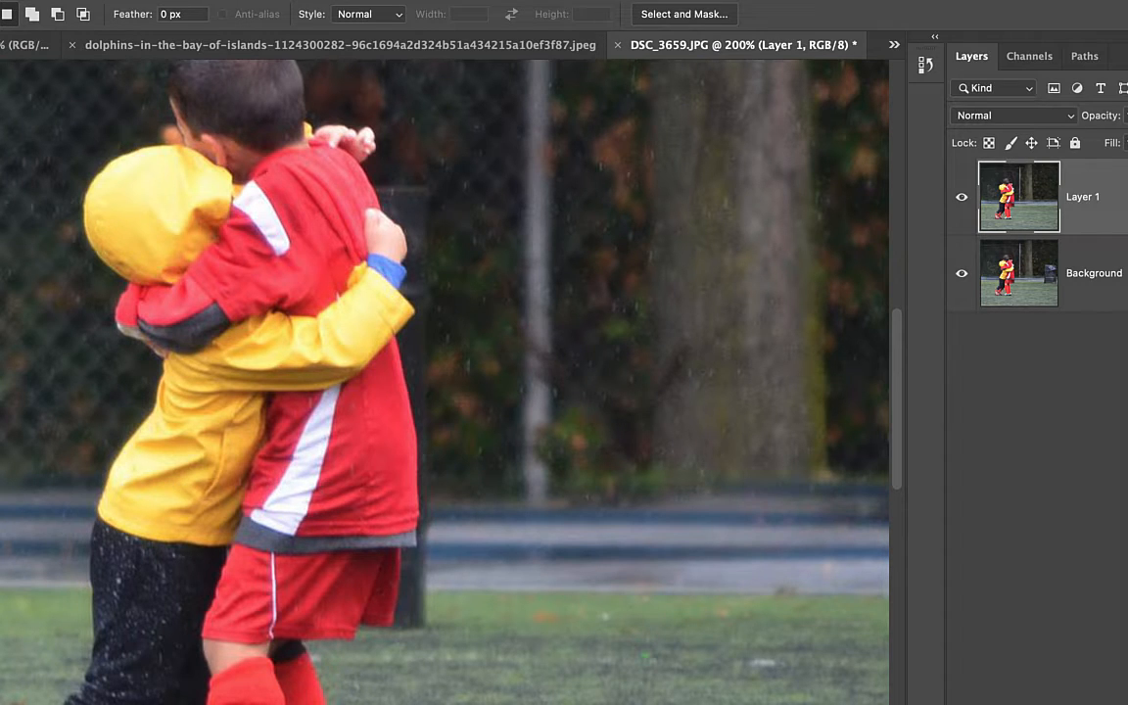
{"action": "left_click", "coordinate": [2, 146]}
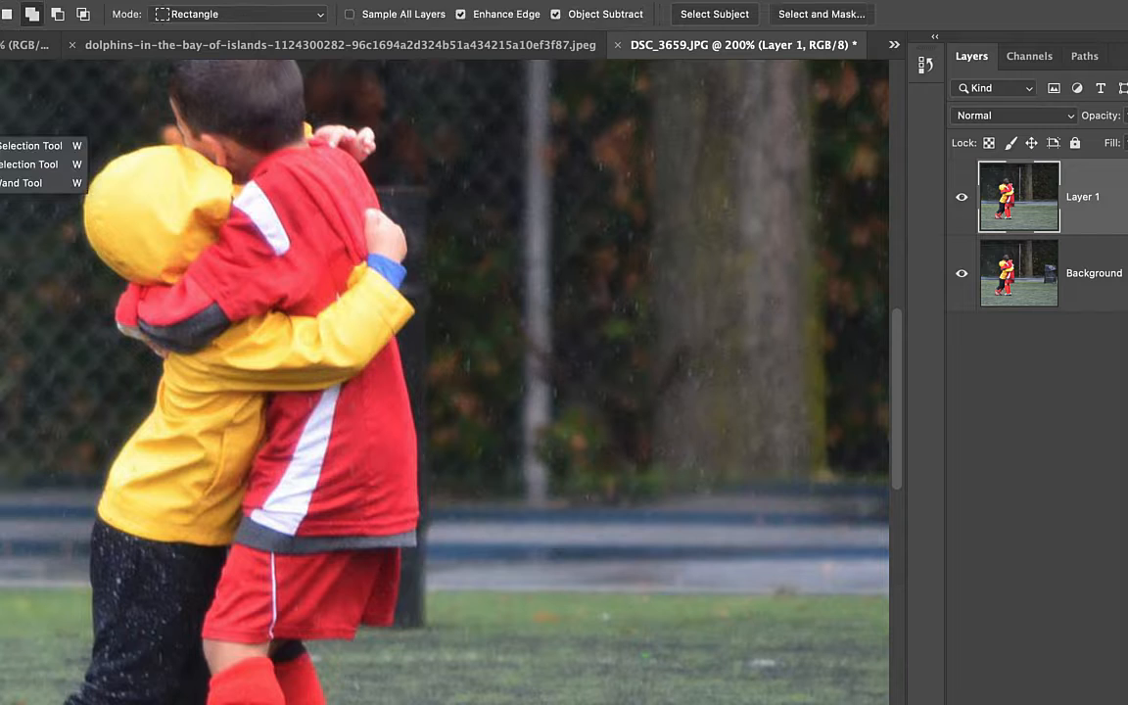
{"action": "left_click", "coordinate": [3, 146]}
{"action": "key", "text": "super+minus"}
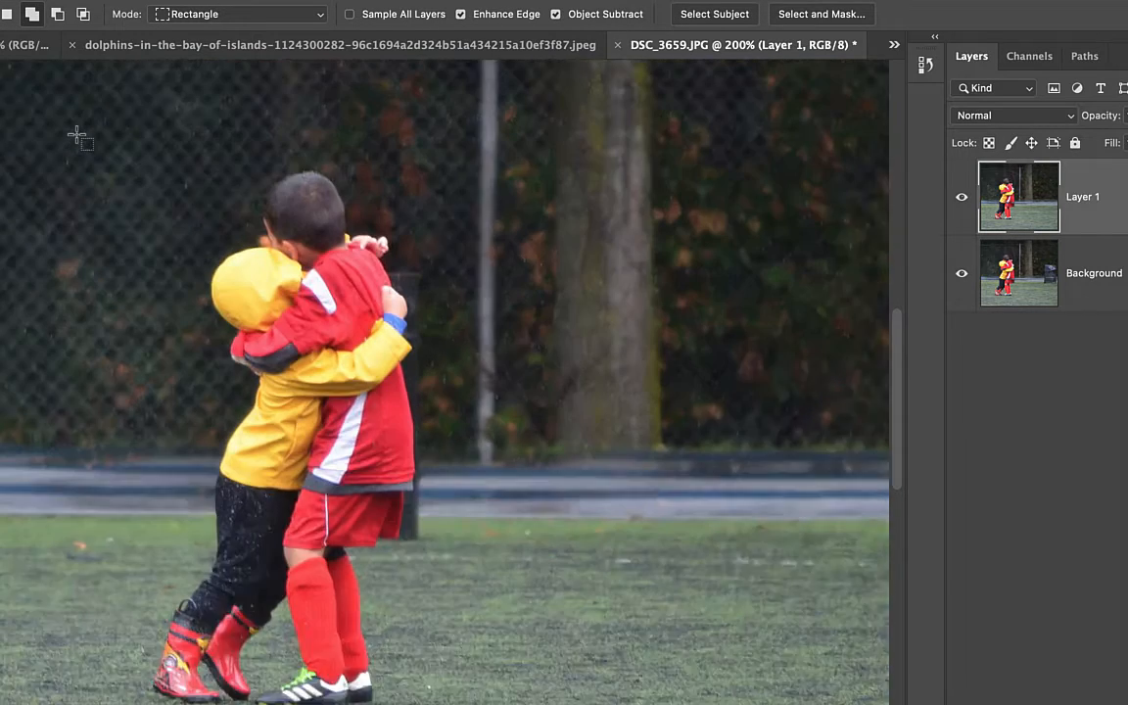
{"action": "left_click_drag", "start_coordinate": [186, 202], "coordinate": [420, 663]}
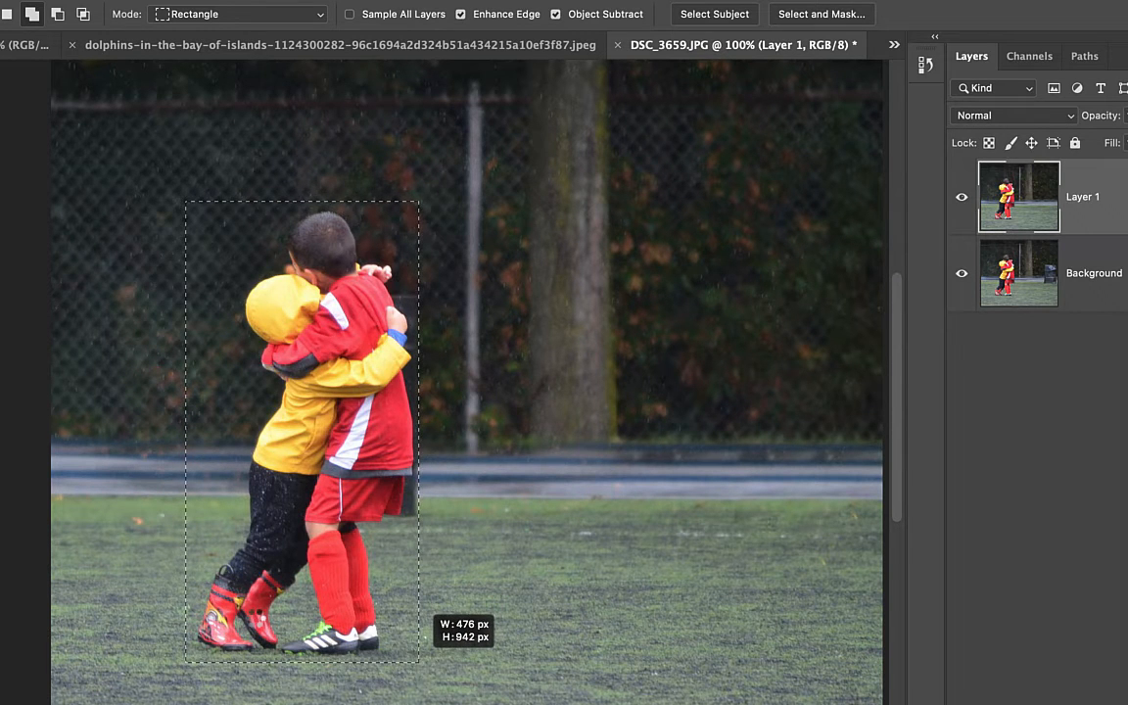
{"action": "key", "text": "super+plus"}
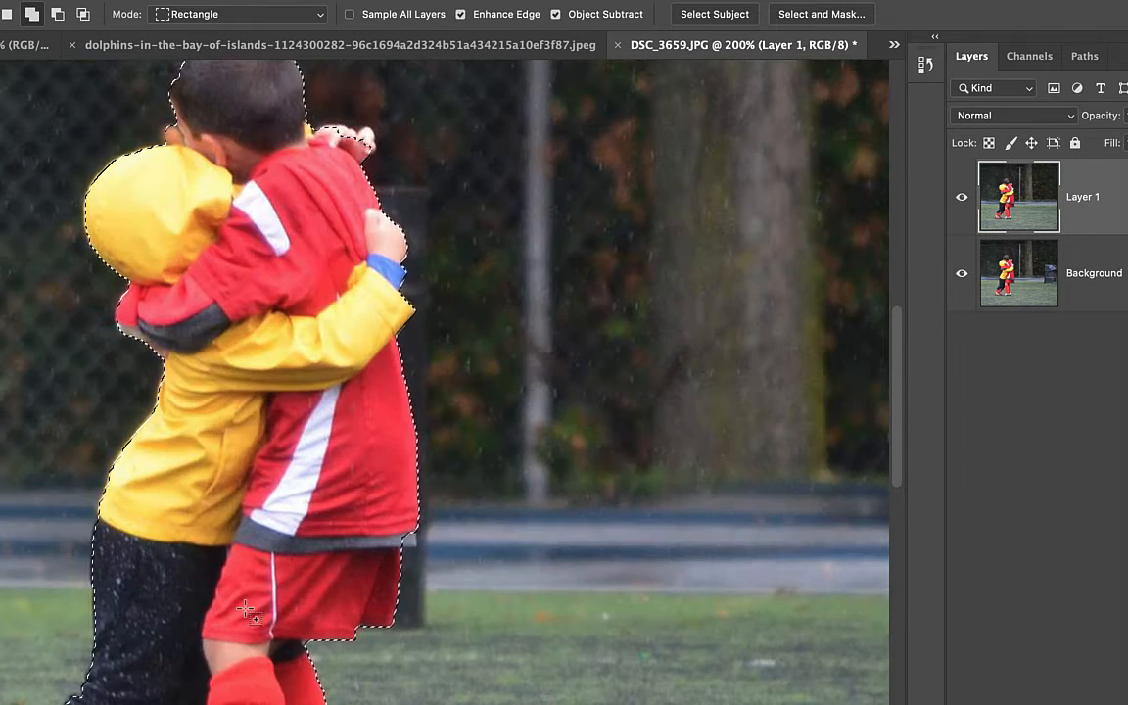
{"action": "left_click_drag", "start_coordinate": [412, 386], "coordinate": [379, 402]}
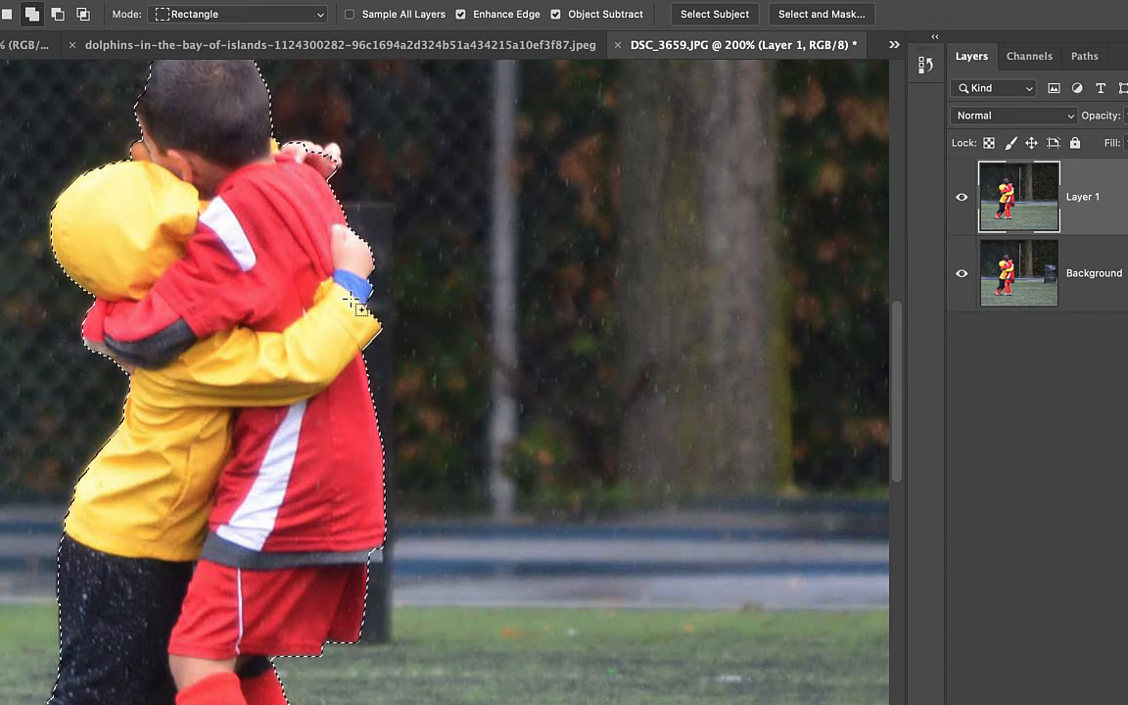
Test how the selection masks a red stroke painted beside the children with a 95 px hard round brush, and undo it
{"action": "key", "text": "b"}
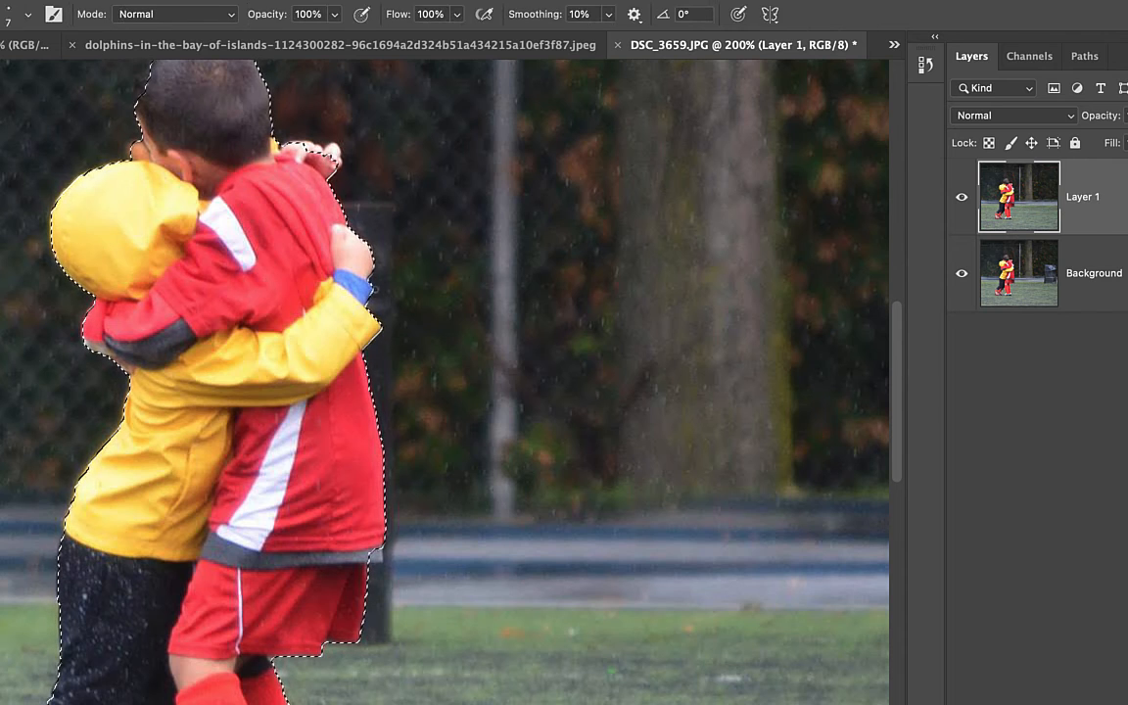
{"action": "right_click", "coordinate": [419, 245]}
{"action": "left_click", "coordinate": [581, 288]}
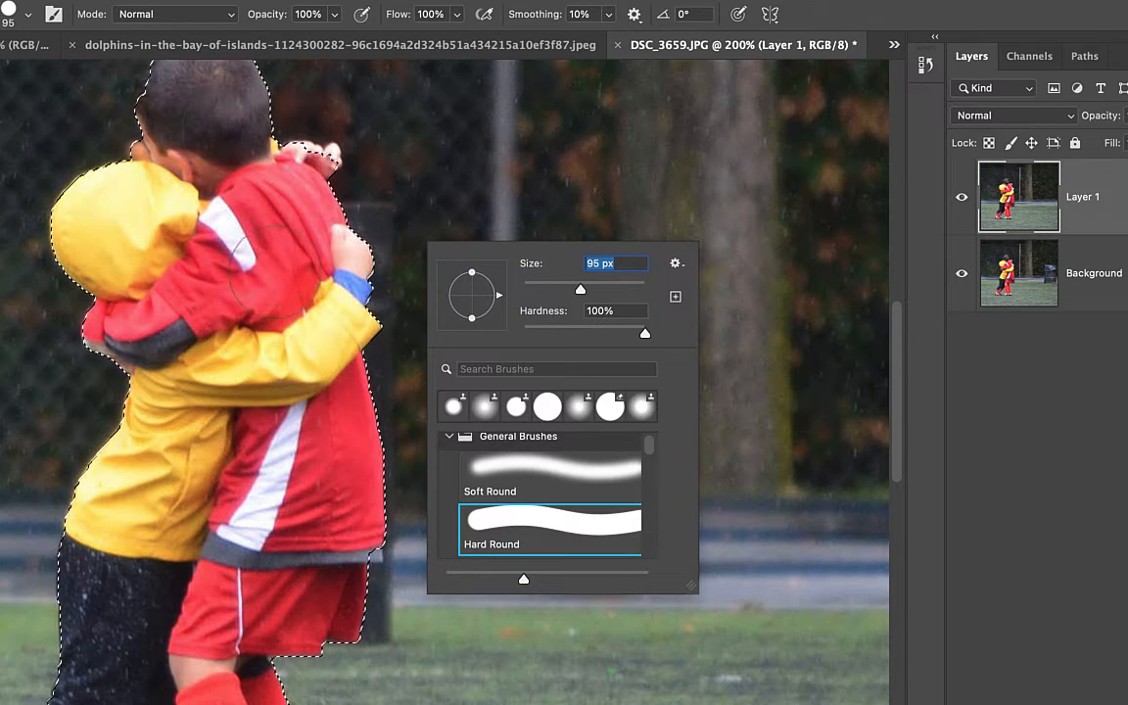
{"action": "mouse_move", "coordinate": [485, 182]}
{"action": "left_mouse_down"}
{"action": "mouse_move", "coordinate": [375, 238]}
{"action": "mouse_move", "coordinate": [432, 208]}
{"action": "mouse_move", "coordinate": [373, 370]}
{"action": "mouse_move", "coordinate": [536, 283]}
{"action": "mouse_move", "coordinate": [378, 449]}
{"action": "mouse_move", "coordinate": [430, 495]}
{"action": "mouse_move", "coordinate": [531, 468]}
{"action": "mouse_move", "coordinate": [499, 551]}
{"action": "mouse_move", "coordinate": [485, 643]}
{"action": "mouse_move", "coordinate": [453, 675]}
{"action": "left_mouse_up"}
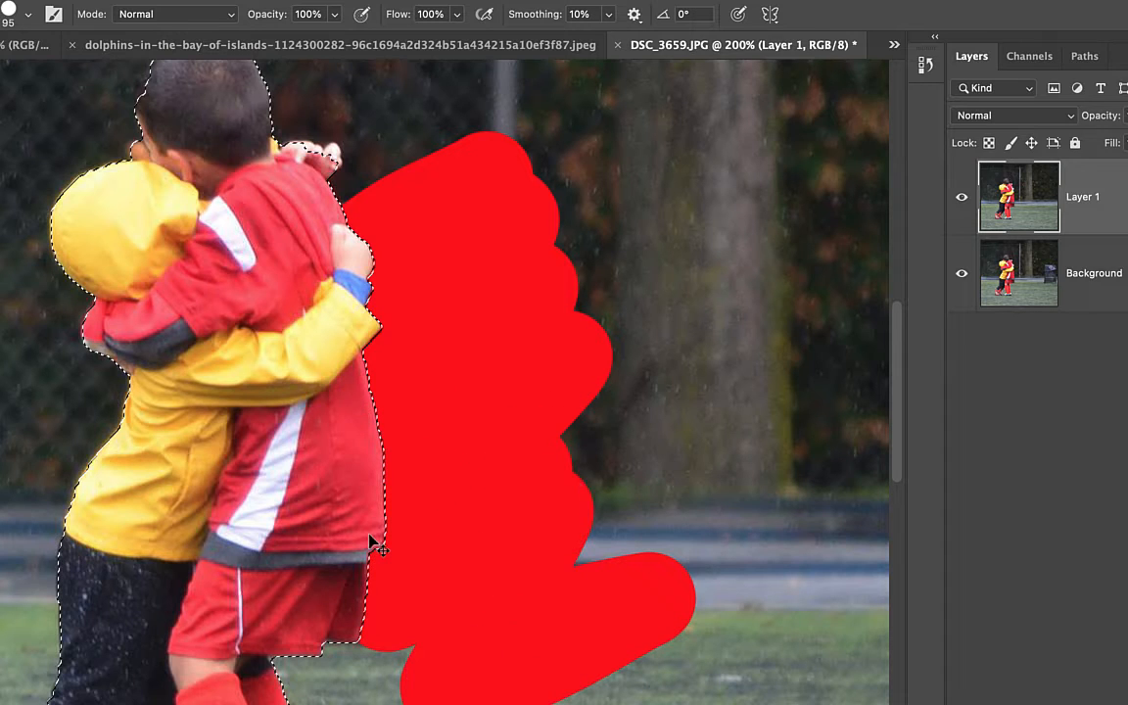
{"action": "key", "text": "ctrl+d"}
{"action": "key", "text": "ctrl+z"}
{"action": "key", "text": "ctrl+z"}
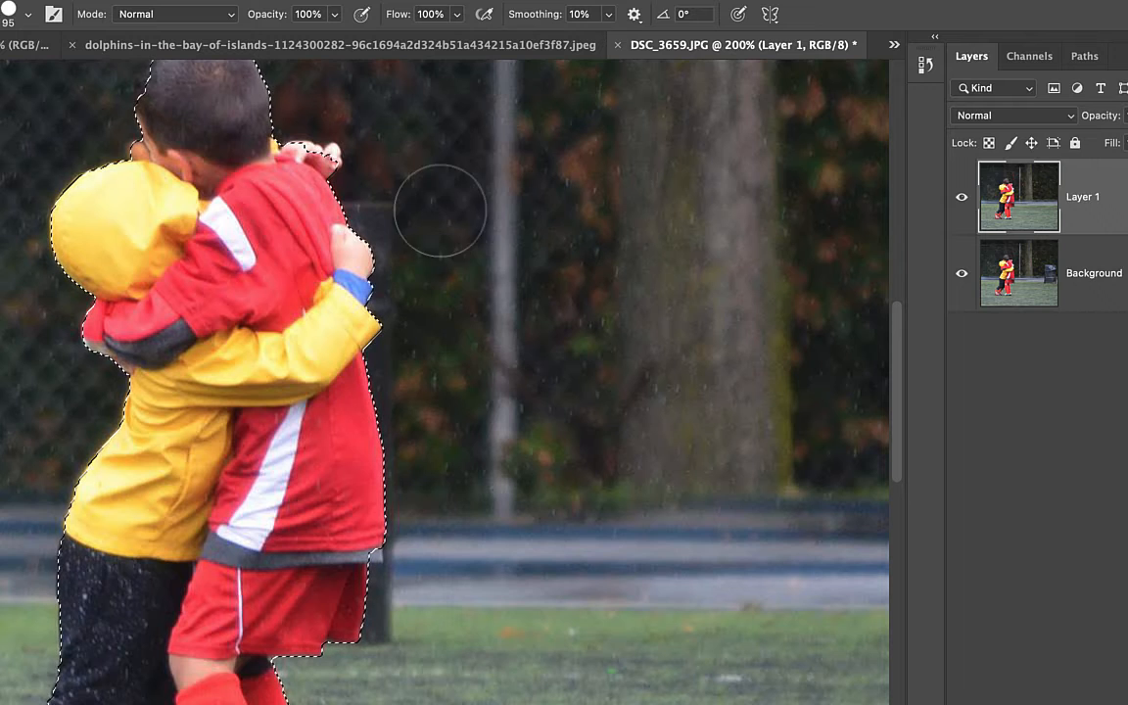
Clone background foliage over the upper part of the dark post behind the children, softening the Clone Stamp to 12% hardness
{"action": "key", "text": "s"}
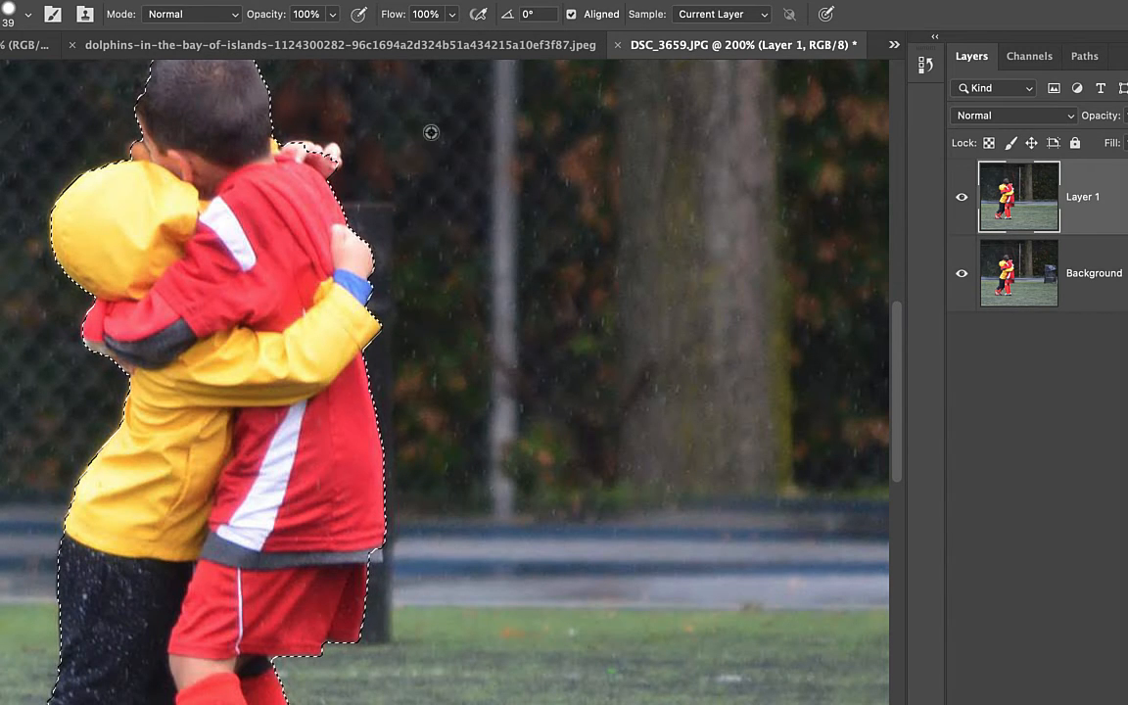
{"action": "mouse_move", "coordinate": [366, 203]}
{"action": "left_mouse_down"}
{"action": "mouse_move", "coordinate": [387, 204]}
{"action": "mouse_move", "coordinate": [373, 306]}
{"action": "mouse_move", "coordinate": [389, 298]}
{"action": "left_mouse_up"}
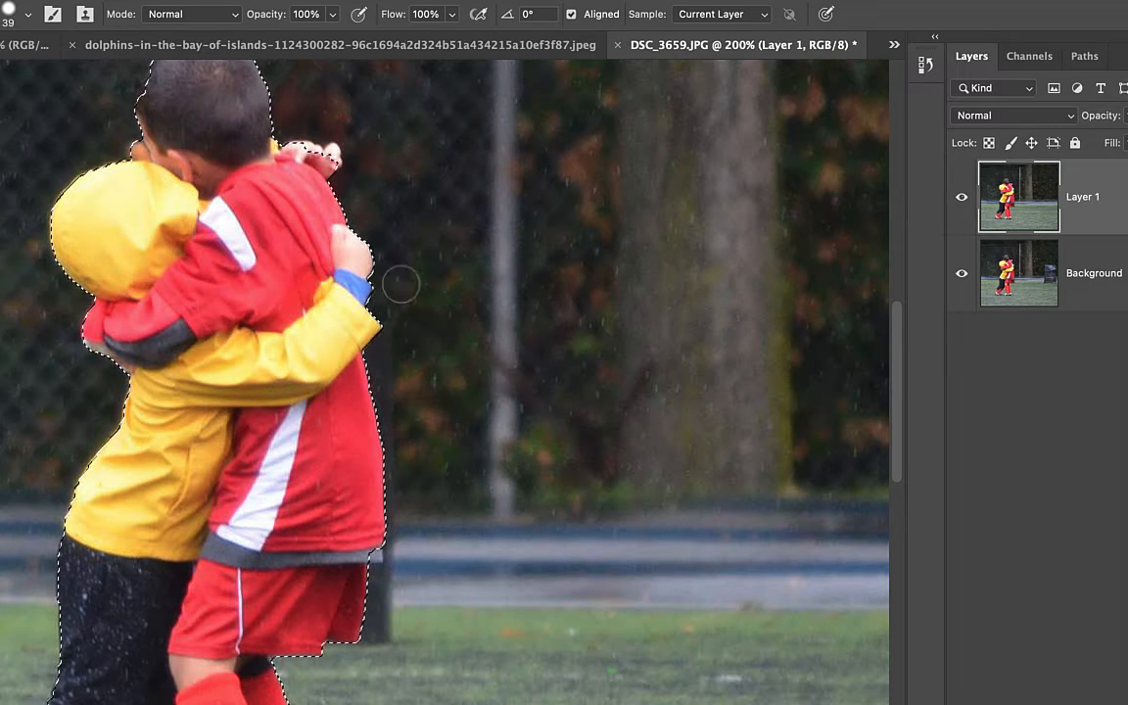
{"action": "right_click", "coordinate": [412, 227]}
{"action": "left_click", "coordinate": [527, 310]}
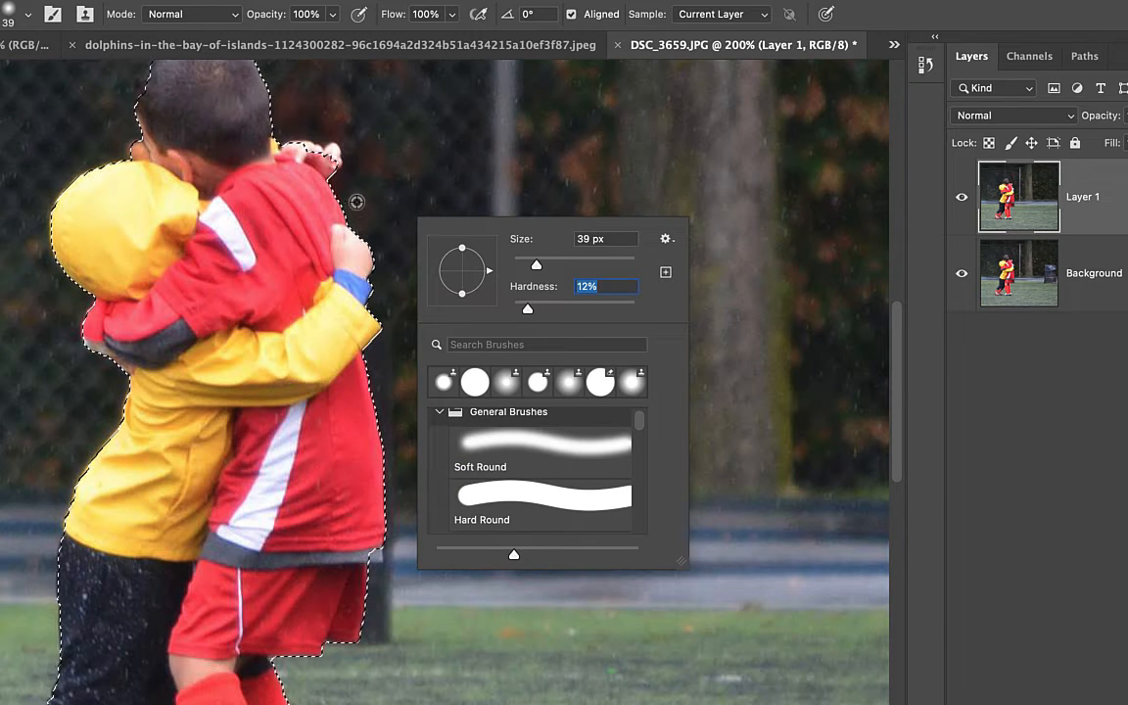
{"action": "key", "text": "Return"}
{"action": "mouse_move", "coordinate": [405, 279]}
{"action": "left_mouse_down"}
{"action": "mouse_move", "coordinate": [421, 318]}
{"action": "mouse_move", "coordinate": [417, 364]}
{"action": "mouse_move", "coordinate": [441, 370]}
{"action": "mouse_move", "coordinate": [395, 361]}
{"action": "mouse_move", "coordinate": [386, 347]}
{"action": "mouse_move", "coordinate": [378, 371]}
{"action": "mouse_move", "coordinate": [387, 402]}
{"action": "left_mouse_up"}
{"action": "left_click", "coordinate": [419, 362], "text": "alt"}
{"action": "left_click", "coordinate": [390, 378], "text": "alt"}
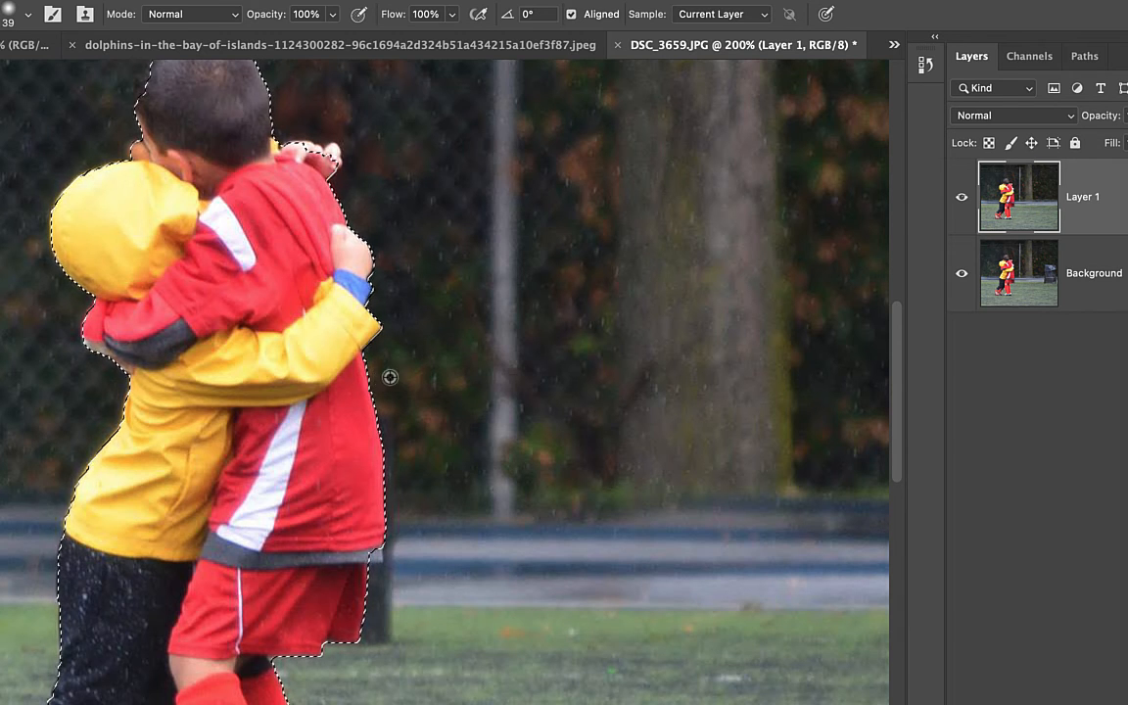
Clone foliage over the post's middle section along the red shirt, staying against the selection edge
{"action": "key", "text": "super+plus"}
{"action": "key", "text": "super+plus"}
{"action": "left_click", "coordinate": [455, 366], "text": "alt"}
{"action": "left_click_drag", "start_coordinate": [343, 372], "coordinate": [380, 491]}
{"action": "left_click", "coordinate": [423, 343], "text": "alt"}
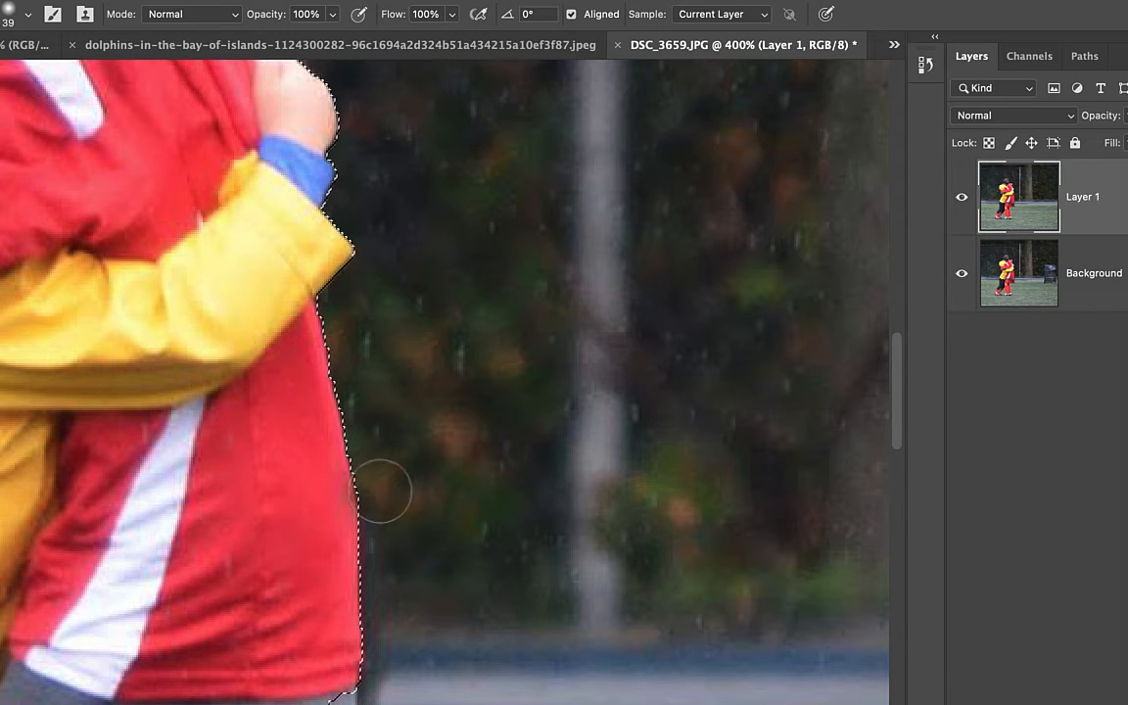
Deselect, clone more foliage over the post beside the lower part of the red shirt, and undo the last stroke
{"action": "key", "text": "super+d"}
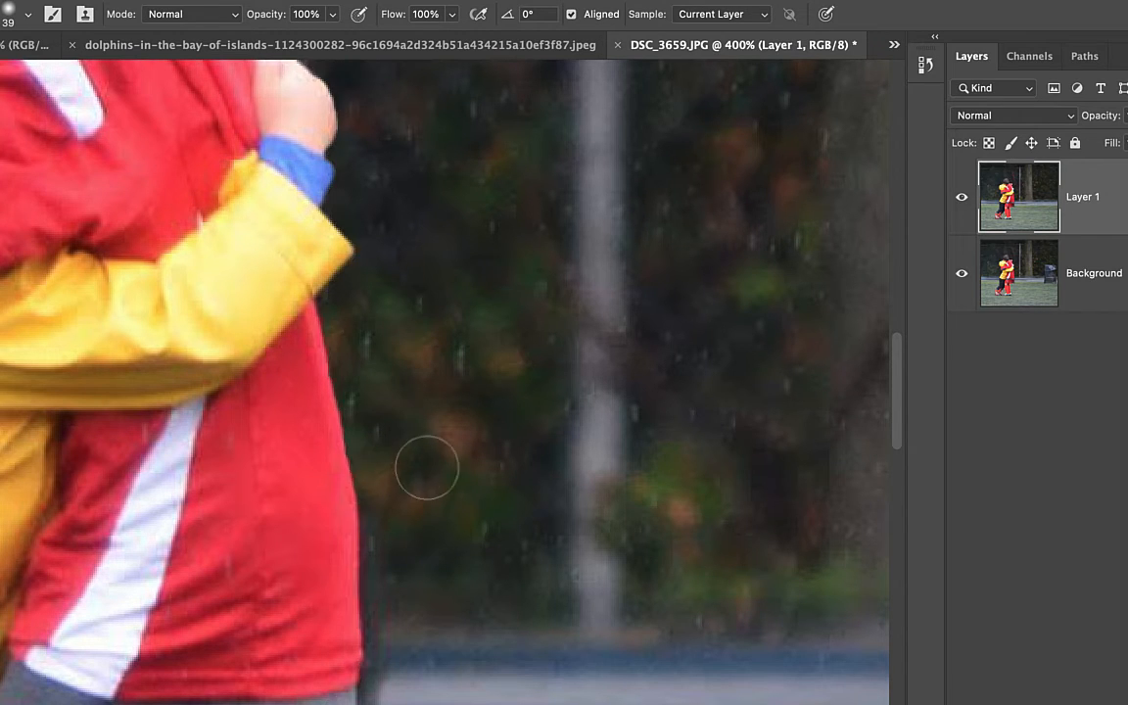
{"action": "left_click", "coordinate": [470, 405], "text": "alt"}
{"action": "mouse_move", "coordinate": [391, 511]}
{"action": "left_mouse_down"}
{"action": "mouse_move", "coordinate": [338, 533]}
{"action": "mouse_move", "coordinate": [368, 562]}
{"action": "left_mouse_up"}
{"action": "mouse_move", "coordinate": [374, 598]}
{"action": "left_mouse_down"}
{"action": "mouse_move", "coordinate": [380, 415]}
{"action": "mouse_move", "coordinate": [393, 400]}
{"action": "left_mouse_up"}
{"action": "key", "text": "super+z"}
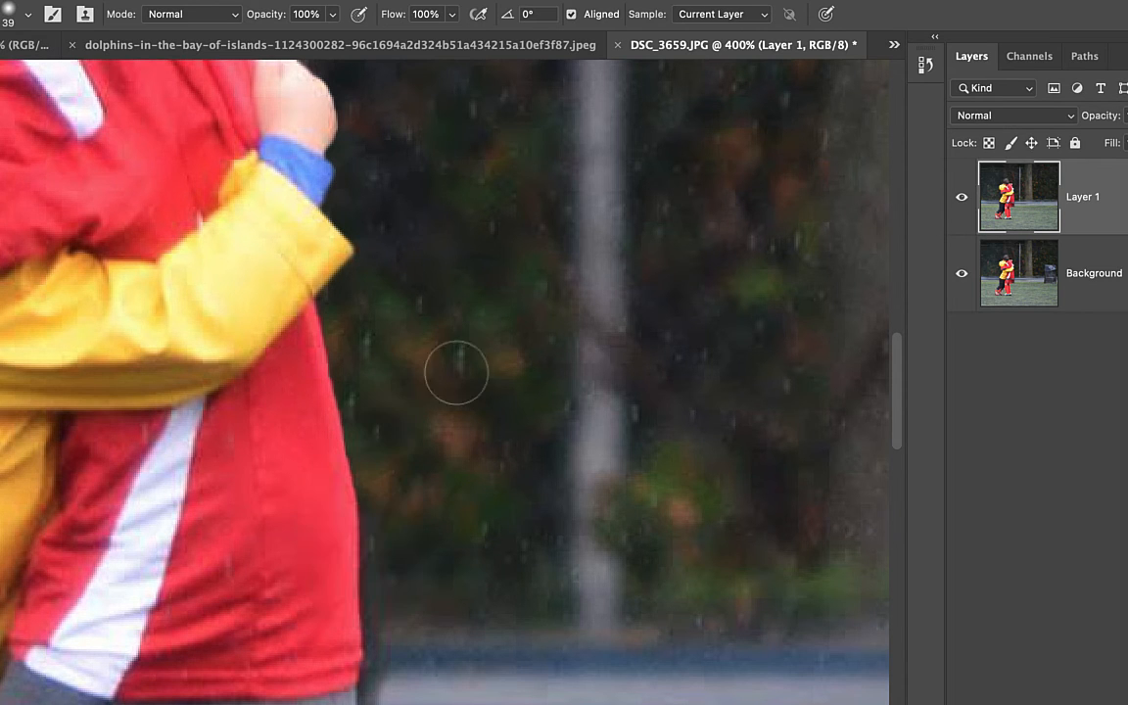
{"action": "key", "text": "super+minus"}
{"action": "key", "text": "super+minus"}
{"action": "key", "text": "super+minus"}
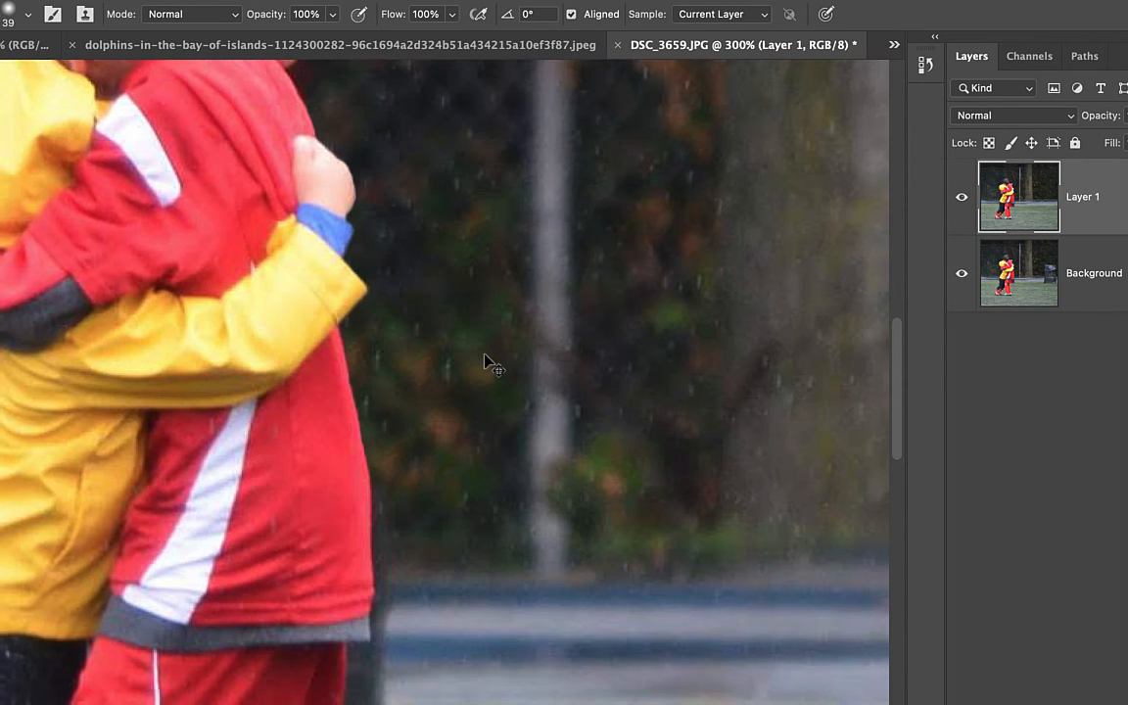